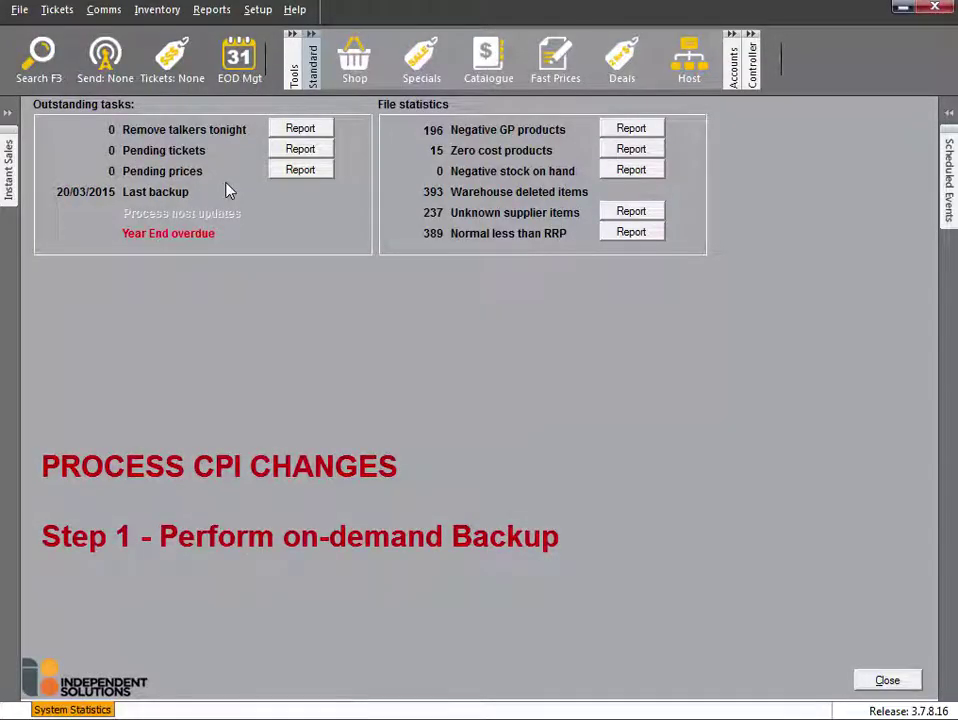
Run an on-demand backup of all three databases to drive E: and close it when finished
left_click(19, 10)
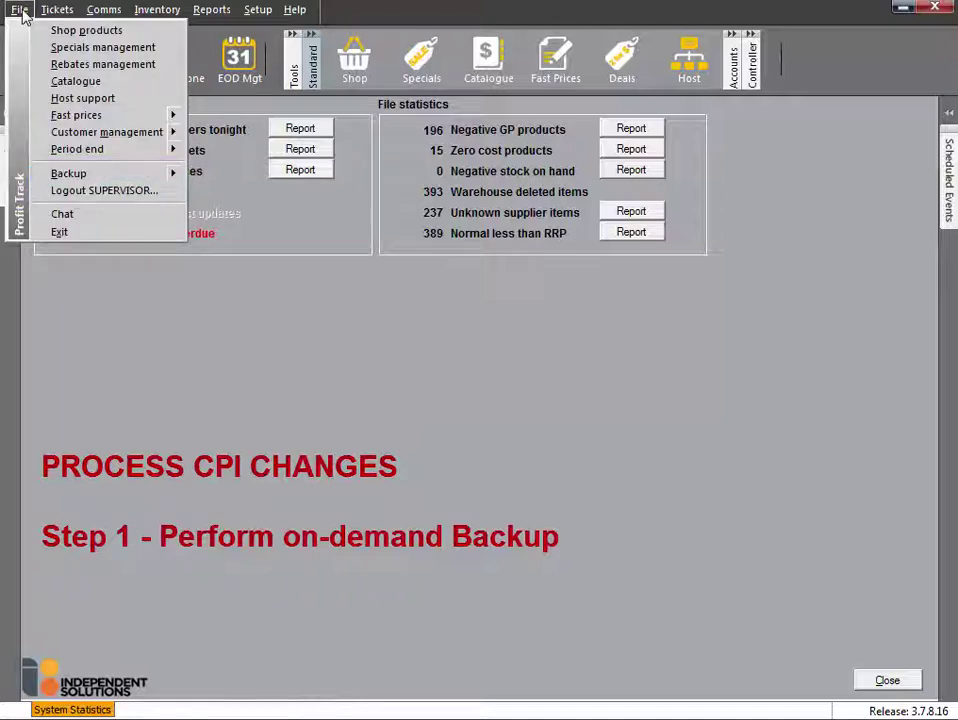
mouse_move(92, 175)
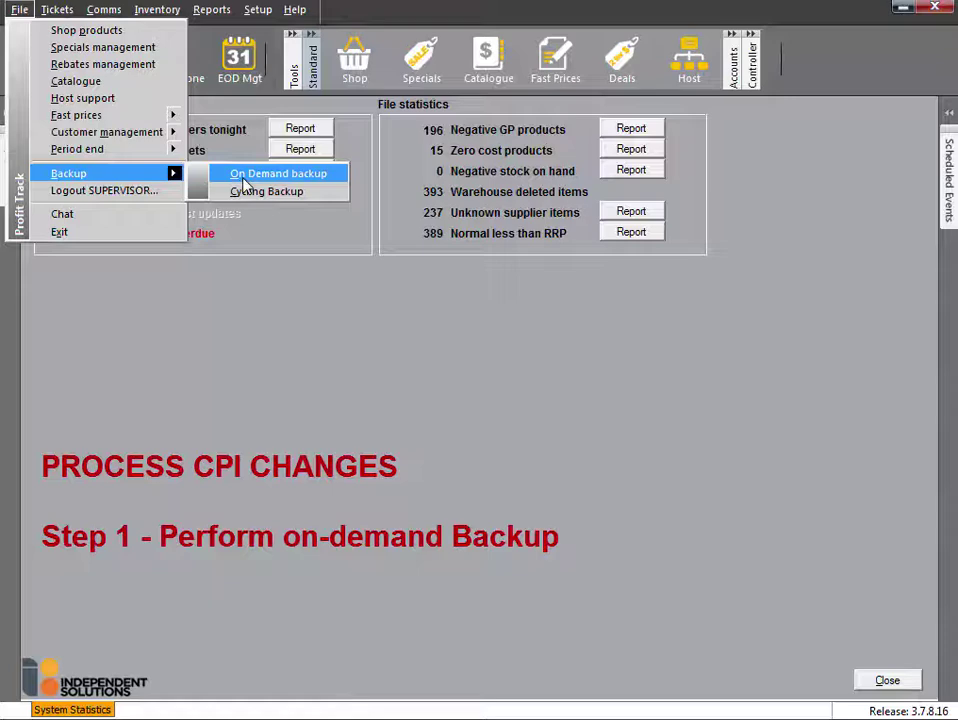
left_click(242, 175)
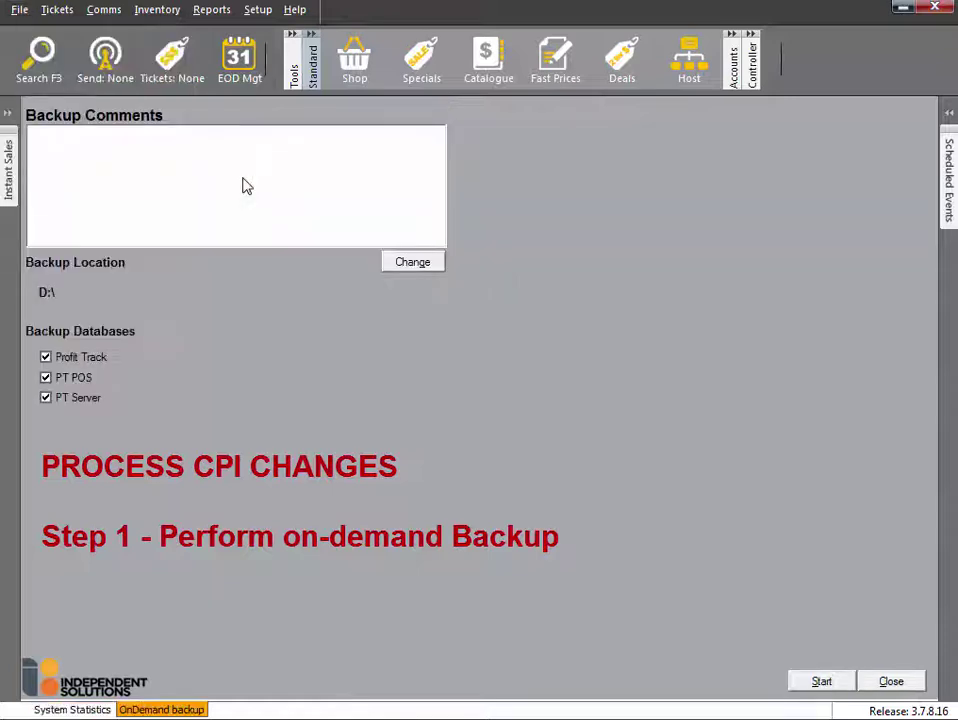
left_click(413, 262)
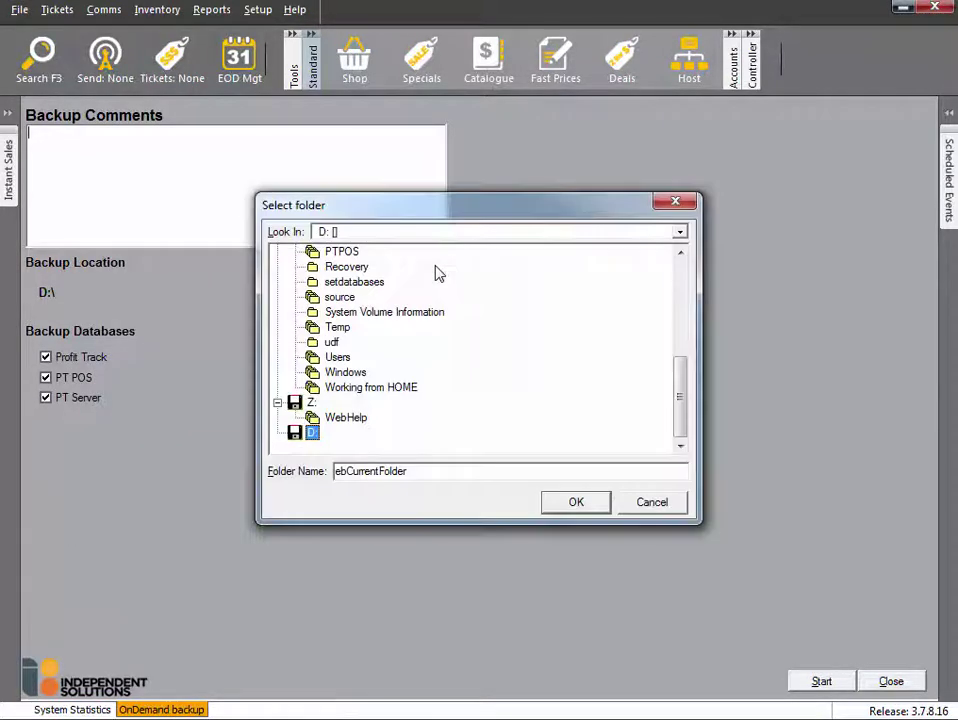
left_click(681, 232)
left_click(632, 262)
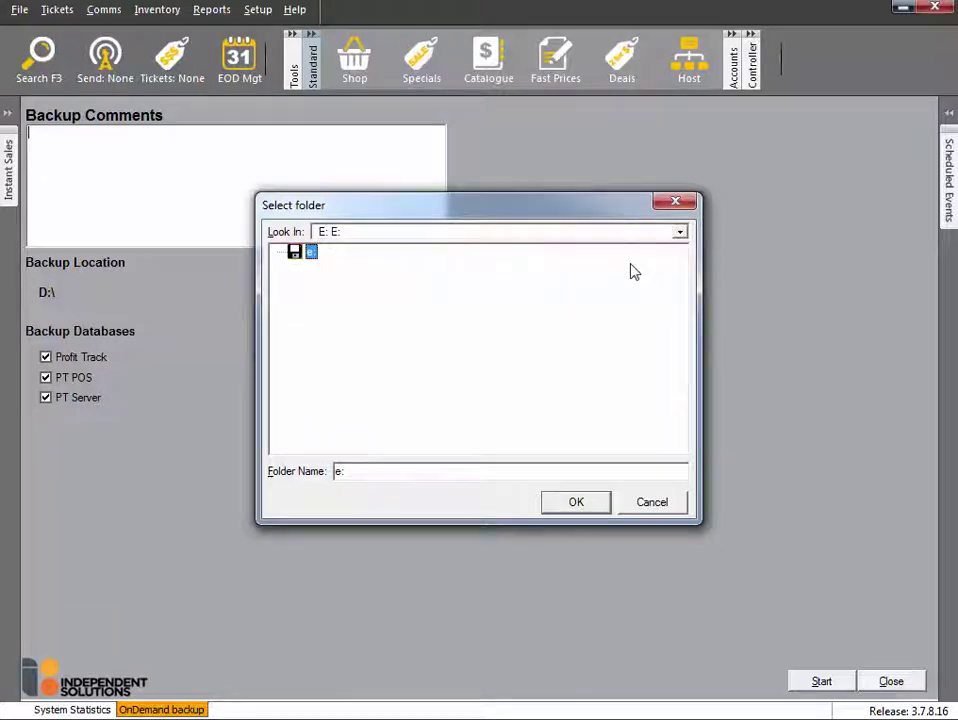
left_click(541, 480)
left_click(556, 508)
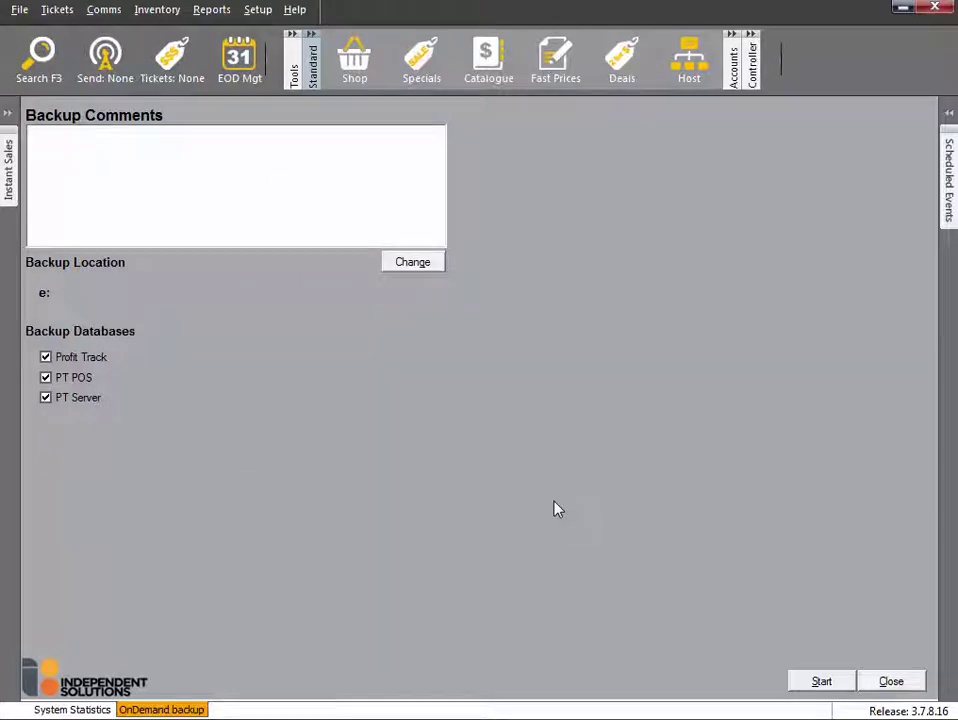
left_click(815, 681)
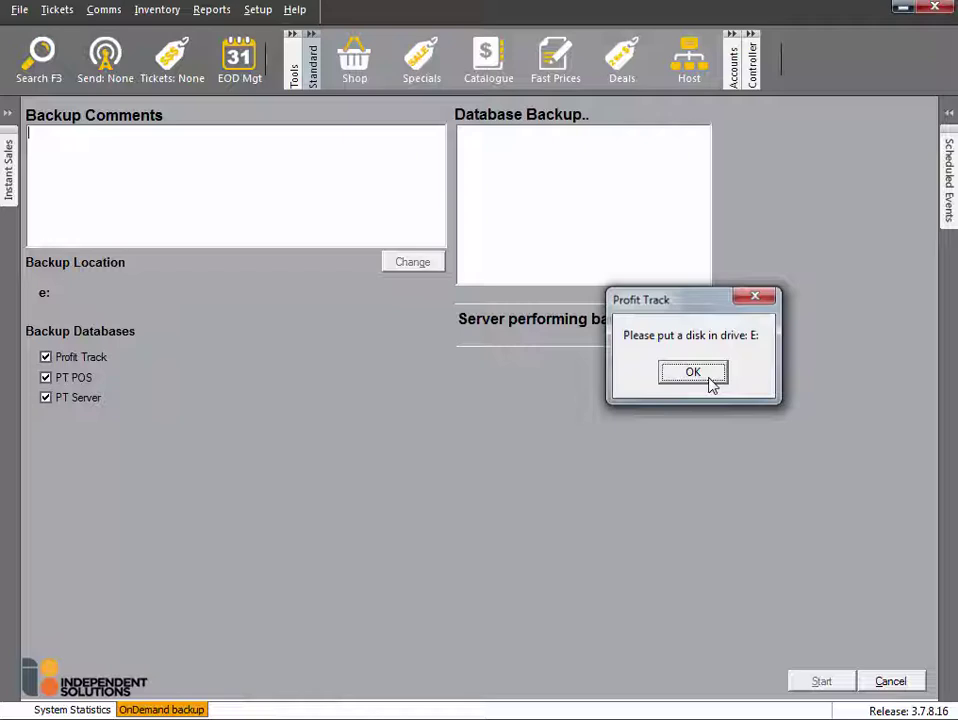
left_click(708, 378)
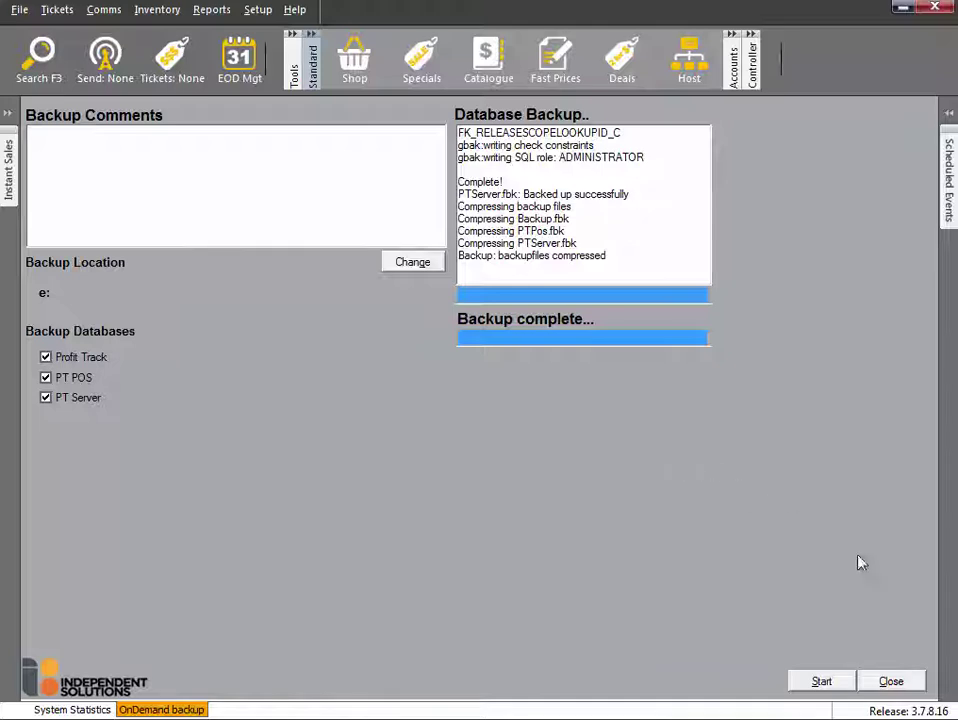
left_click(917, 687)
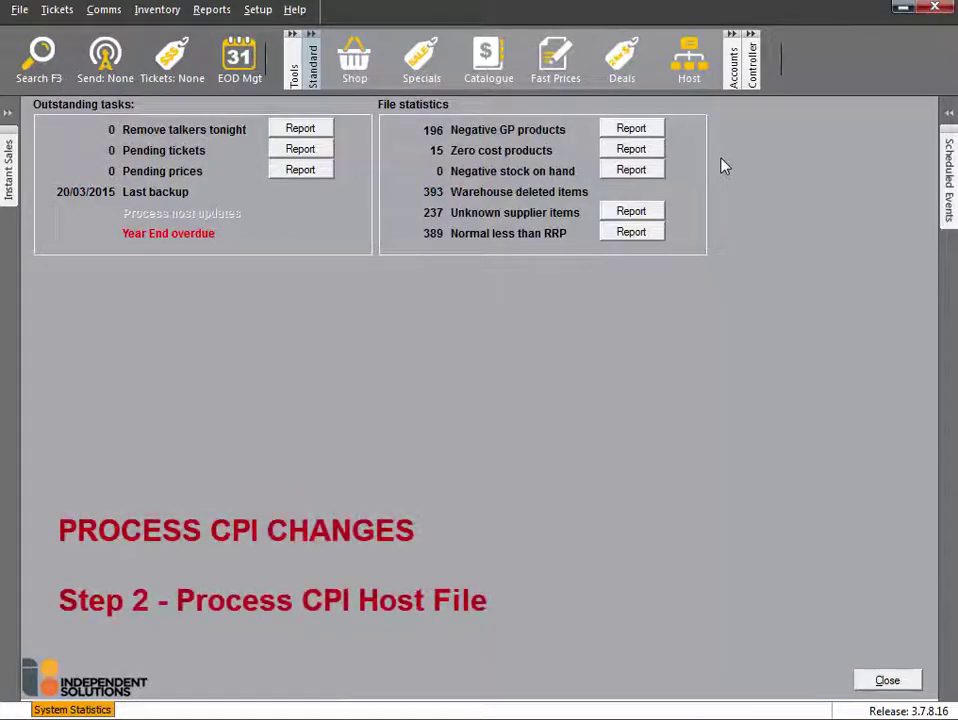
Import the Metcash Dial Up host file as a new session, creating session 18 with 1781 entries
left_click(701, 66)
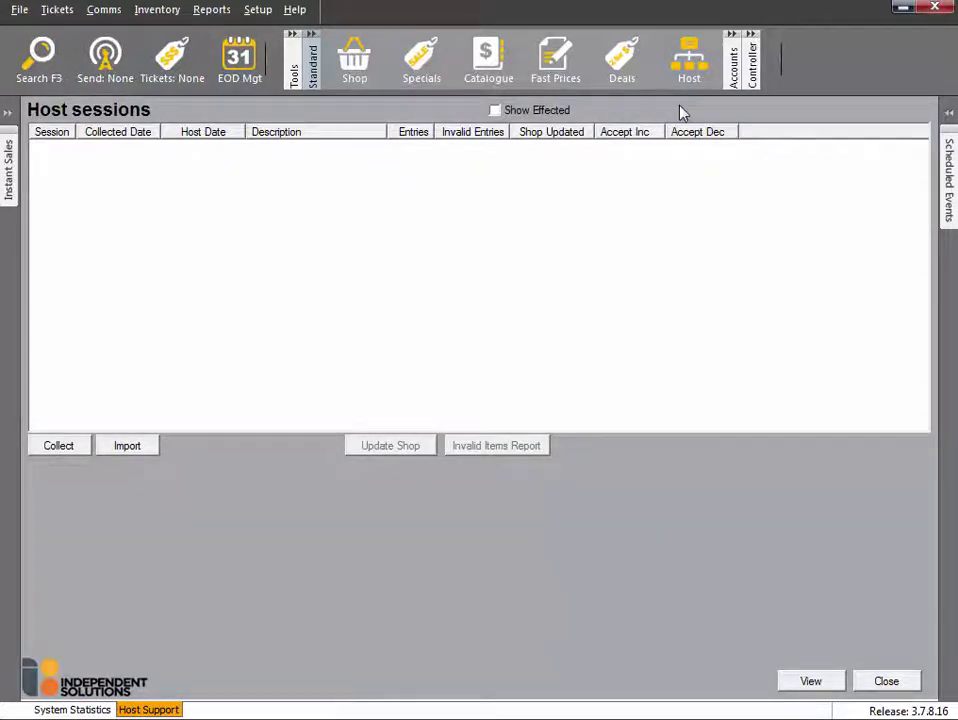
left_click(118, 446)
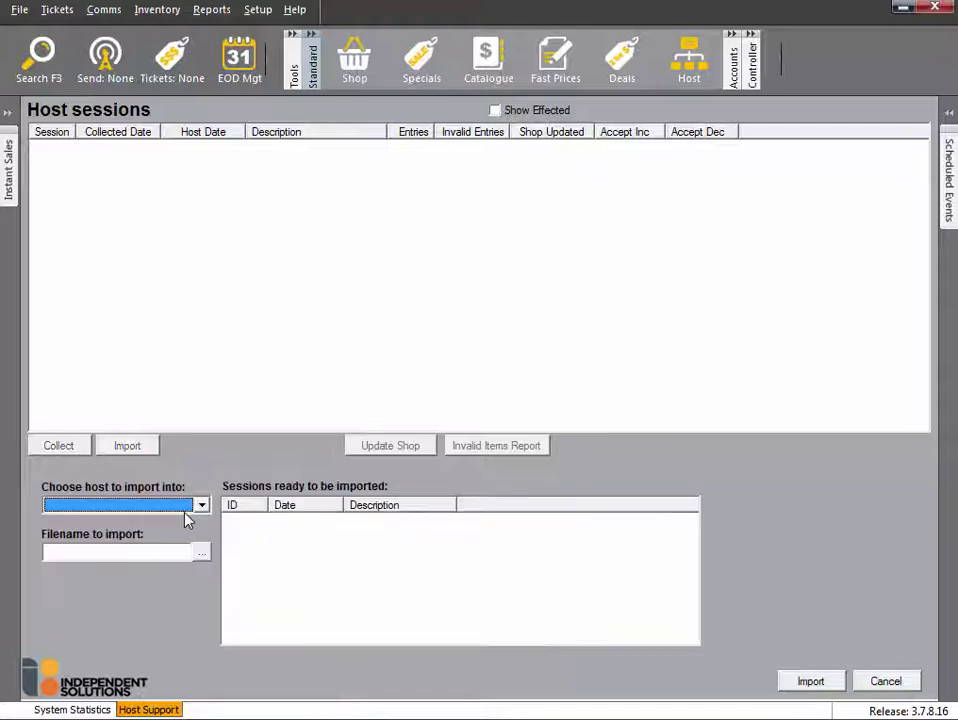
left_click(199, 506)
left_click(190, 521)
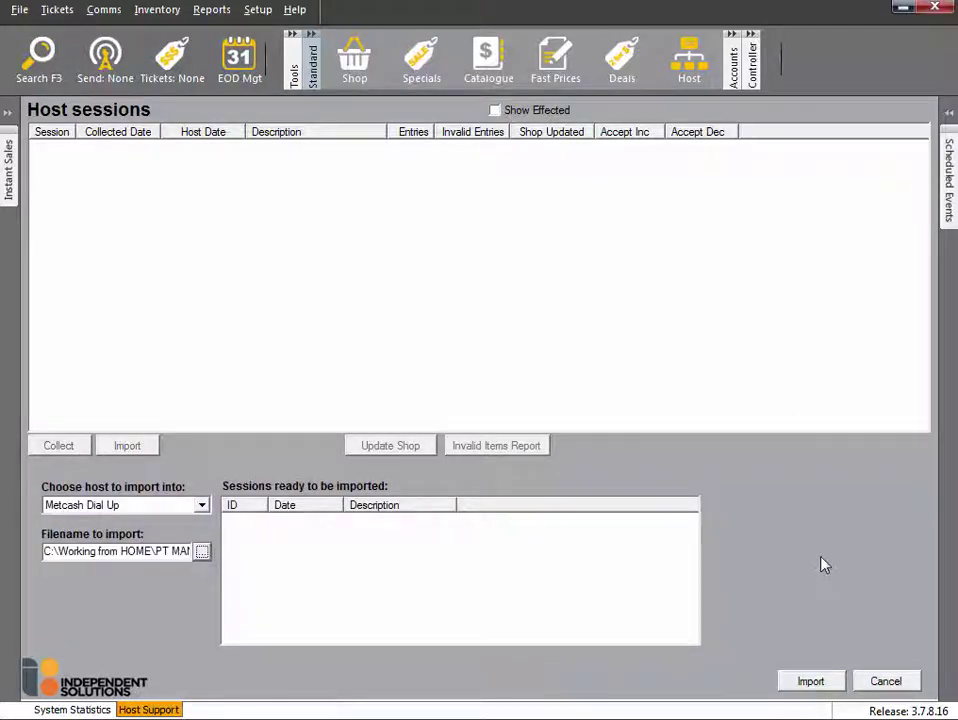
left_click(833, 686)
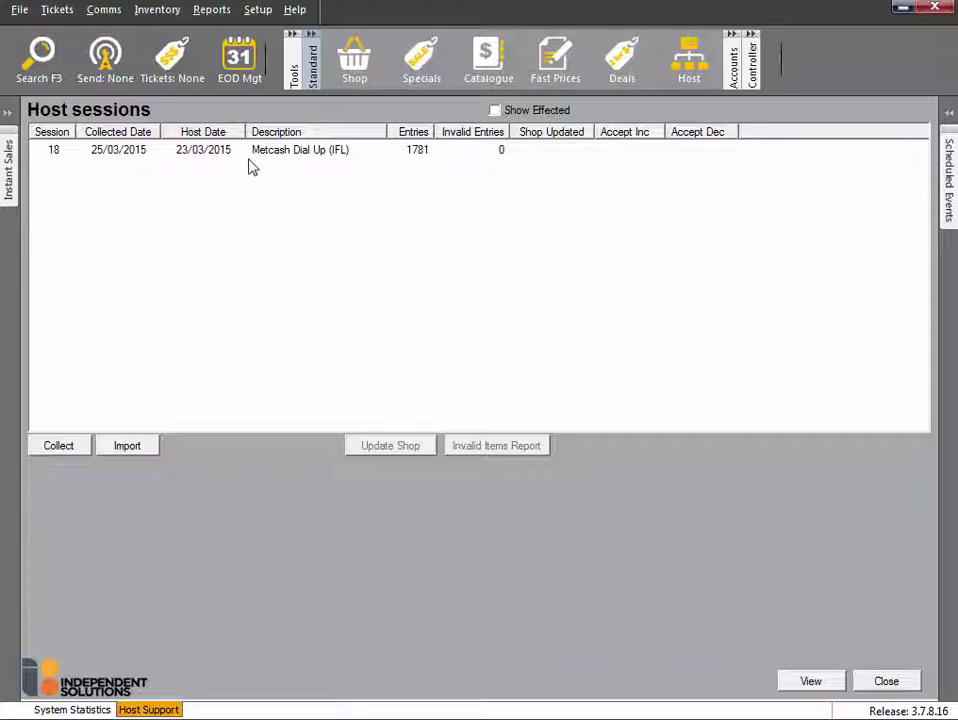
Open session 18 and accept its 405 price increases
double_click(256, 163)
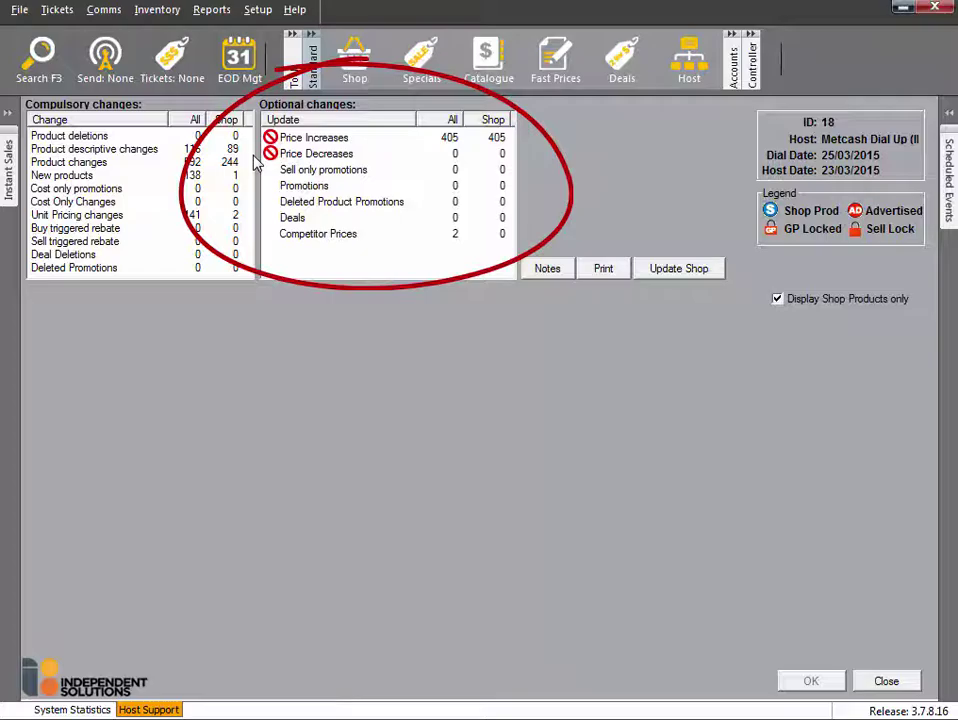
left_click(293, 140)
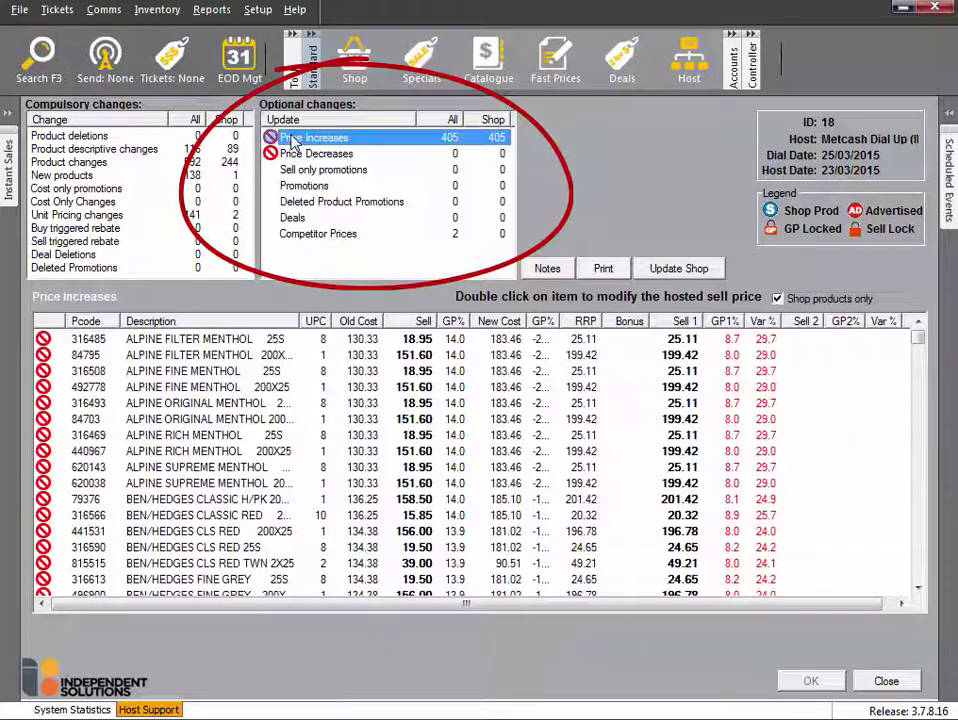
double_click(296, 146)
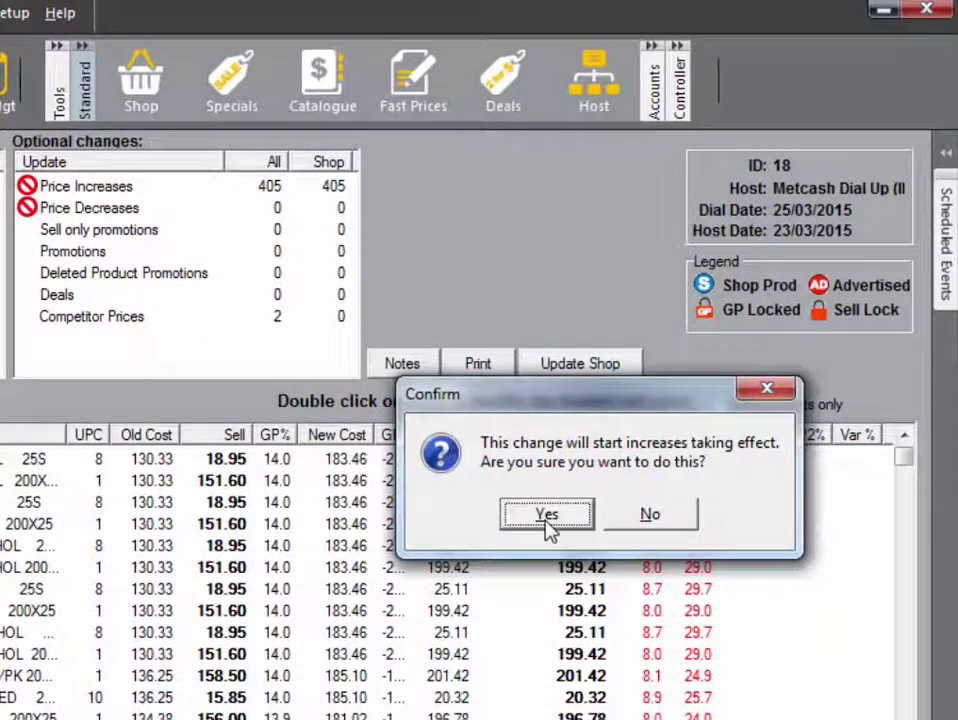
left_click(548, 516)
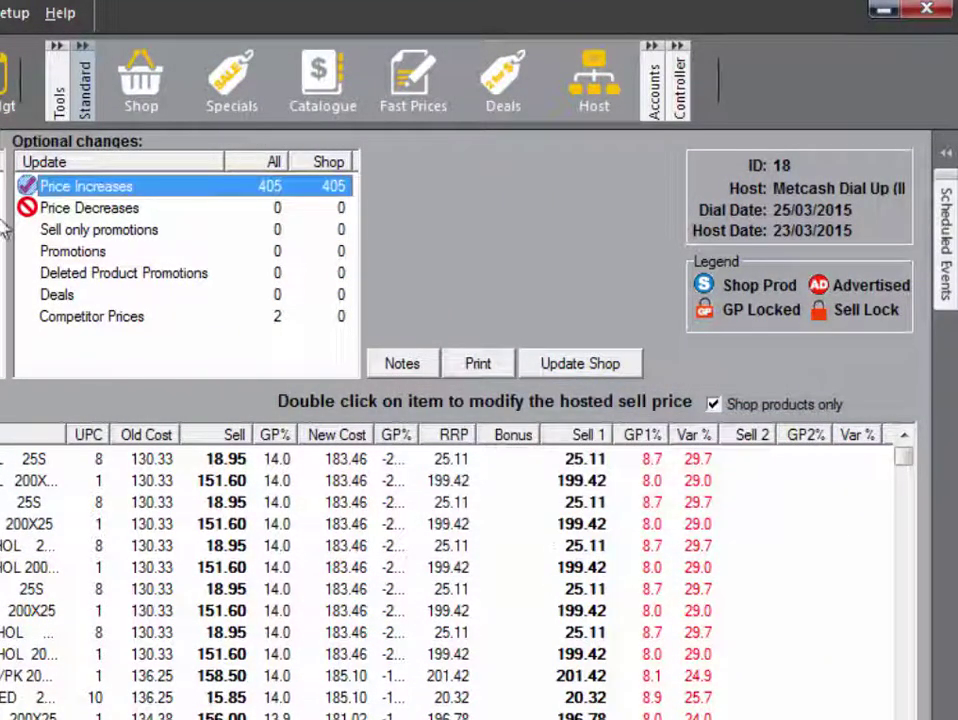
Accept the session 18 price decreases too and apply the changes to the shop
left_click(72, 210)
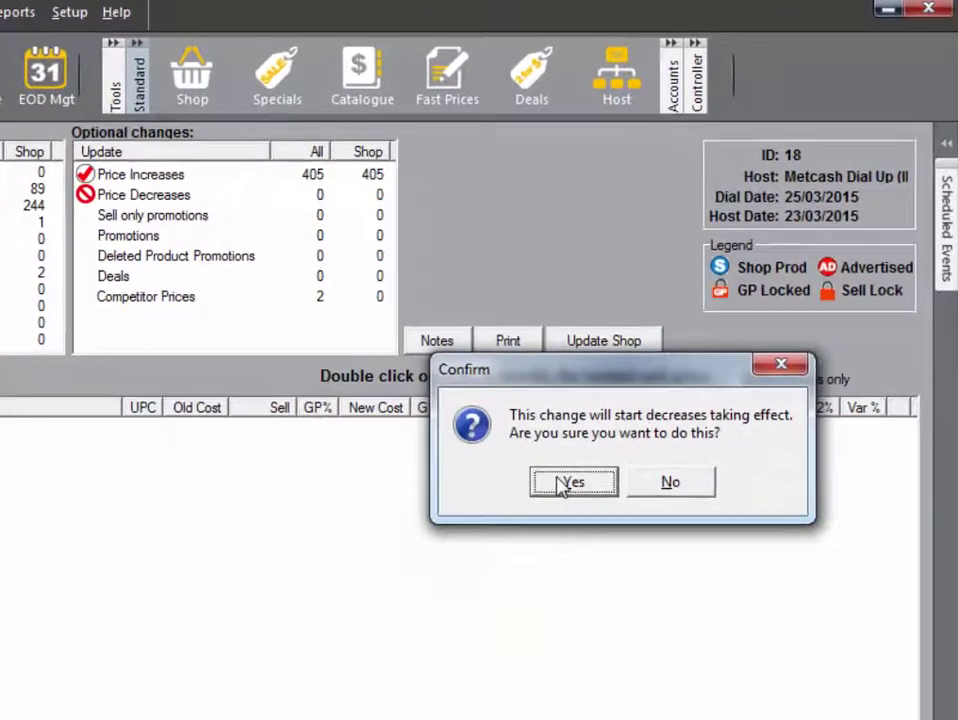
left_click(593, 453)
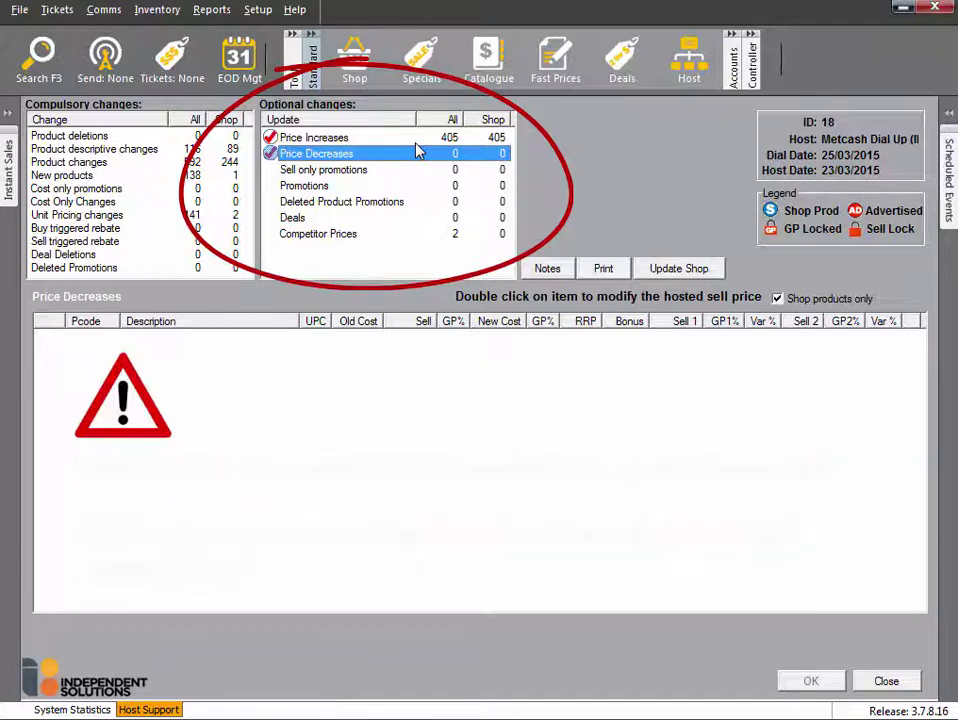
left_click(314, 137)
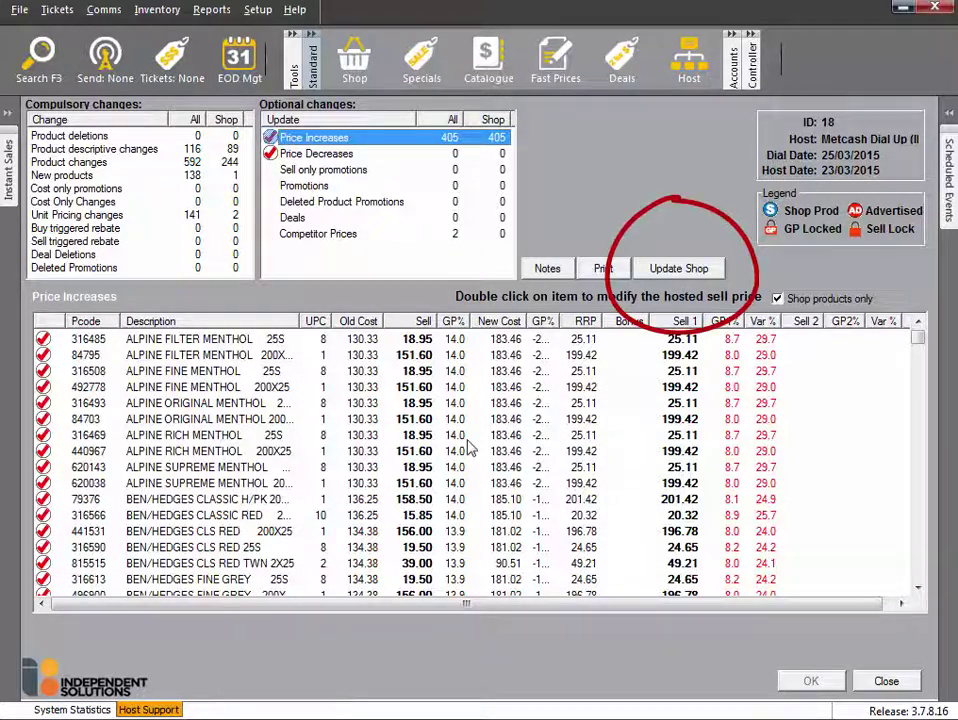
left_click(691, 271)
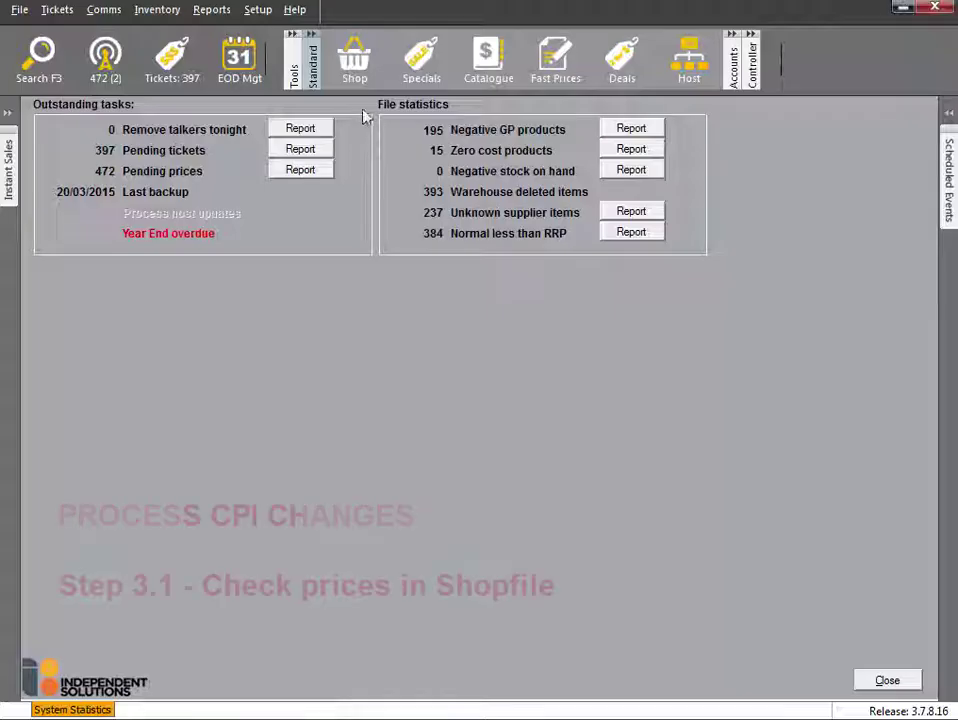
List TOBACCO & CIGS products with sell price and GP% columns, sorted by lowest GP% first
left_click(352, 64)
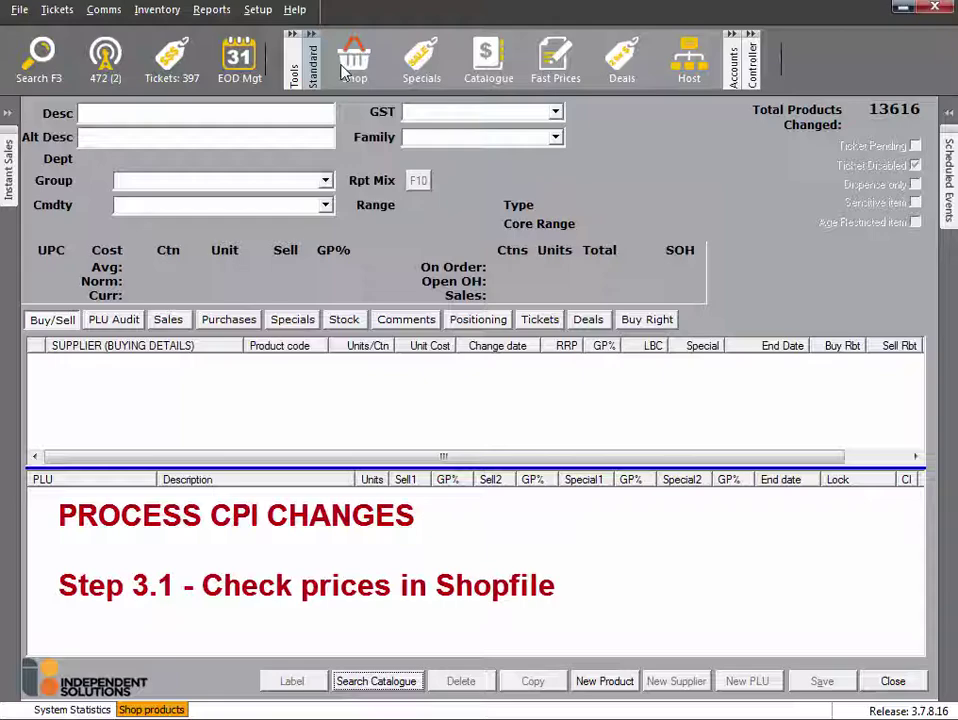
left_click(36, 62)
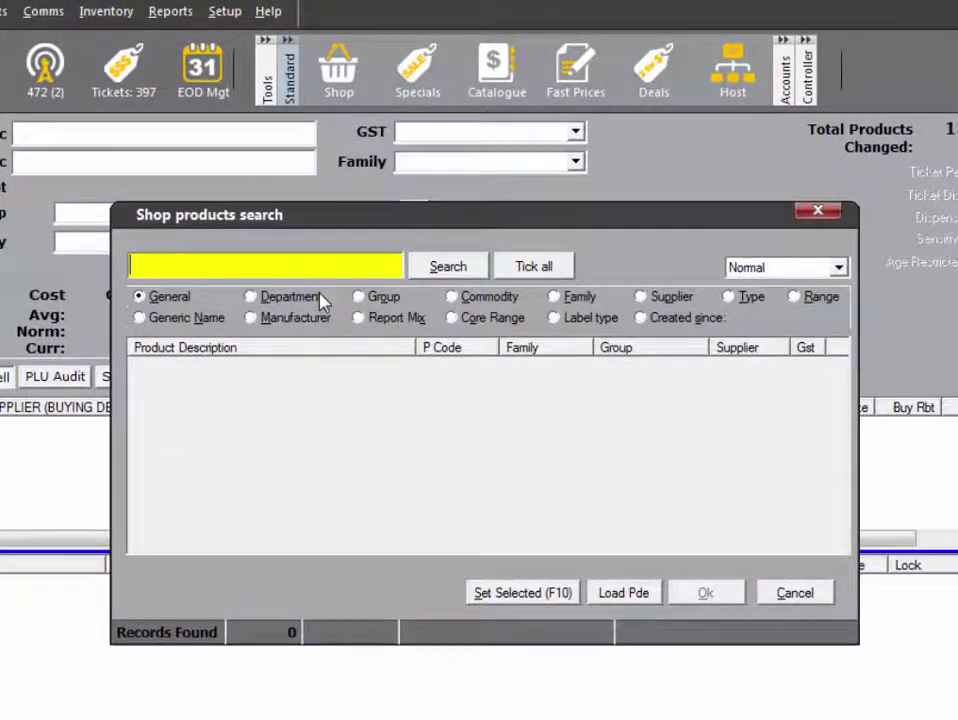
left_click(316, 297)
left_click(393, 266)
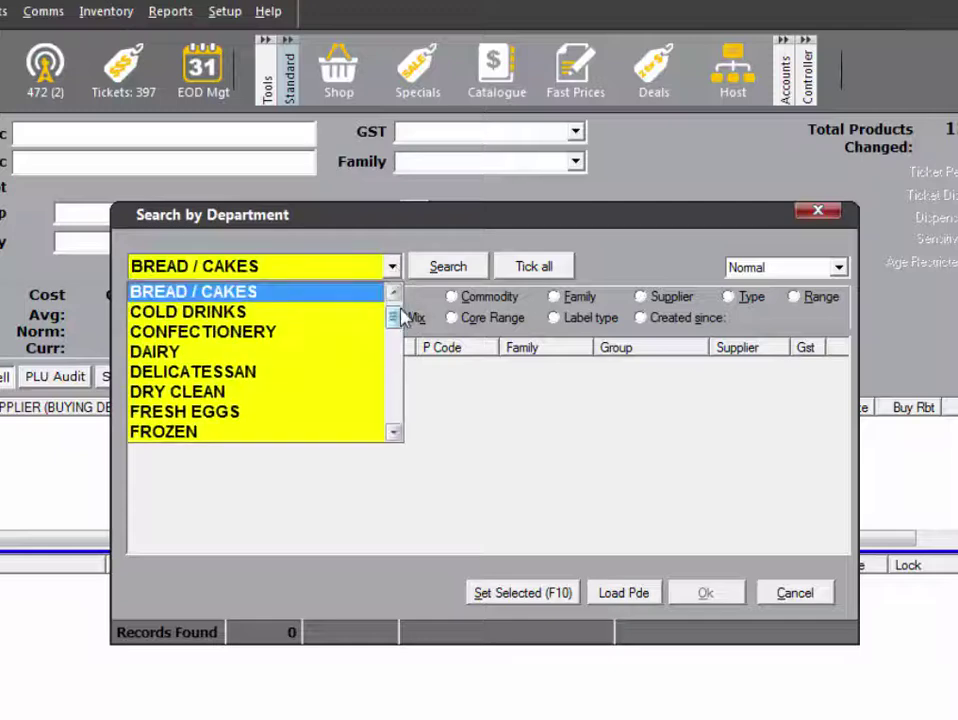
left_click_drag(391, 316, 391, 398)
left_click(374, 413)
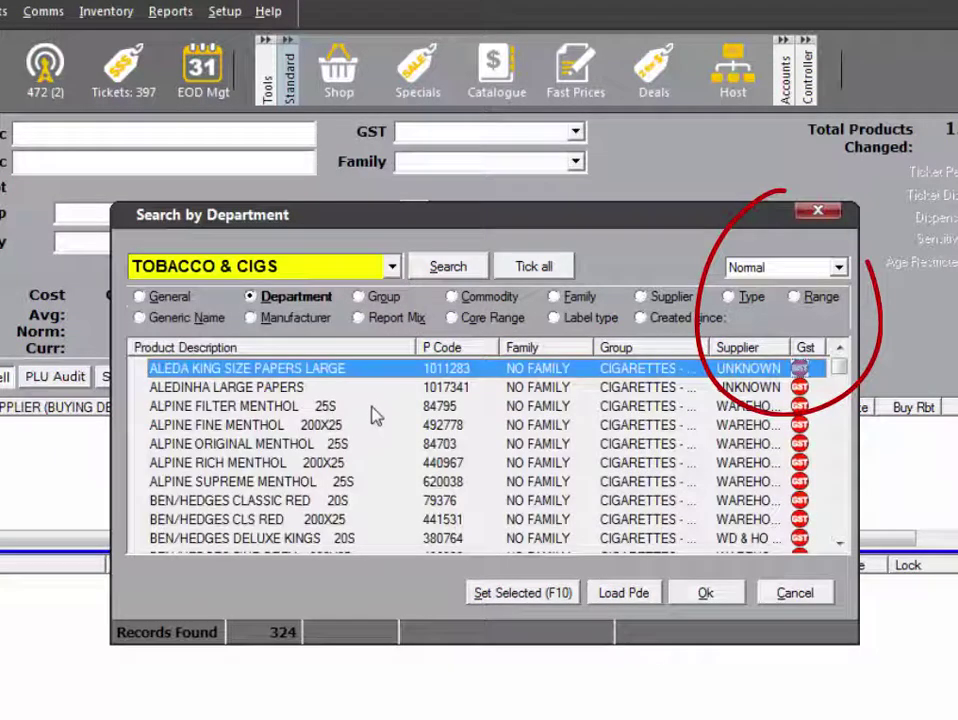
left_click(838, 267)
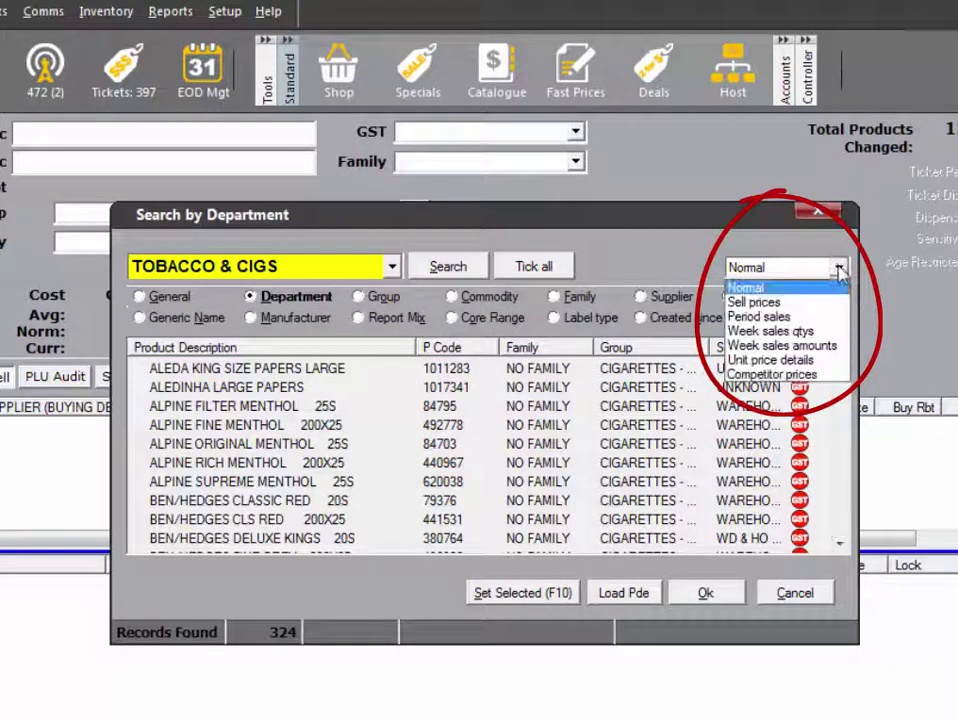
left_click(790, 302)
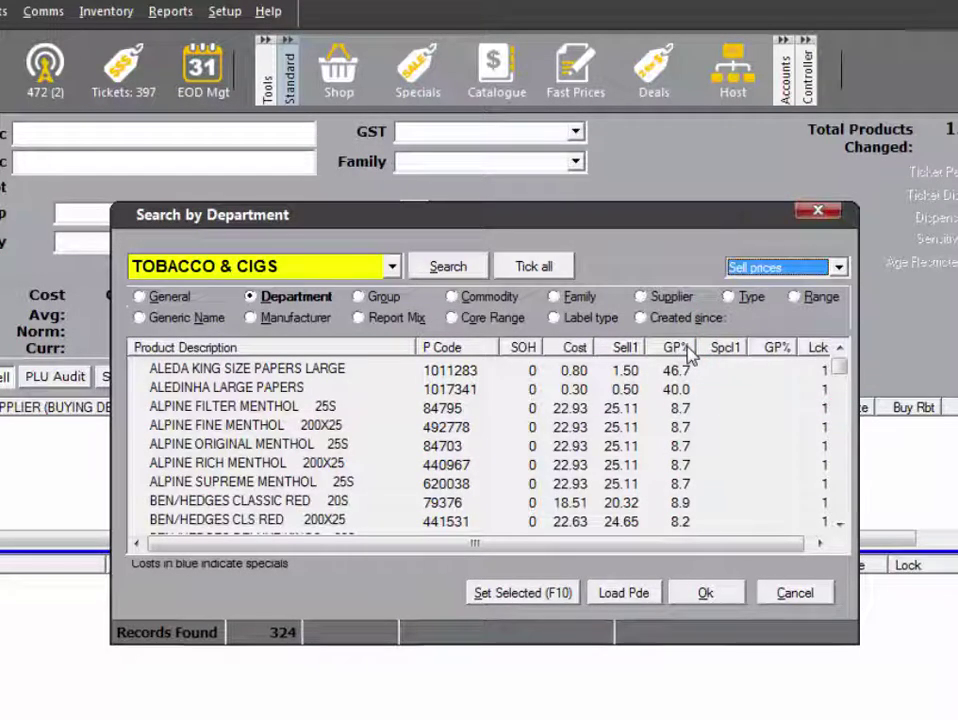
left_click(687, 350)
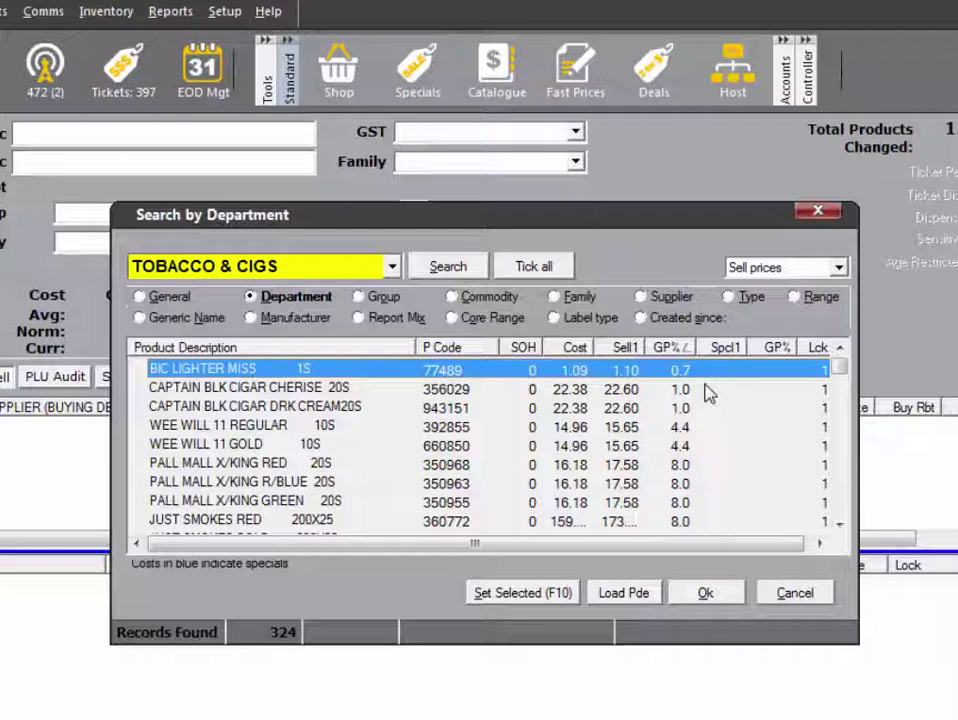
Re-sort by description, check the BEN/HEDGES CLASSIC RED 20S product details, then close them
scroll(705, 391, "down", 1)
scroll(705, 391, "down", 1)
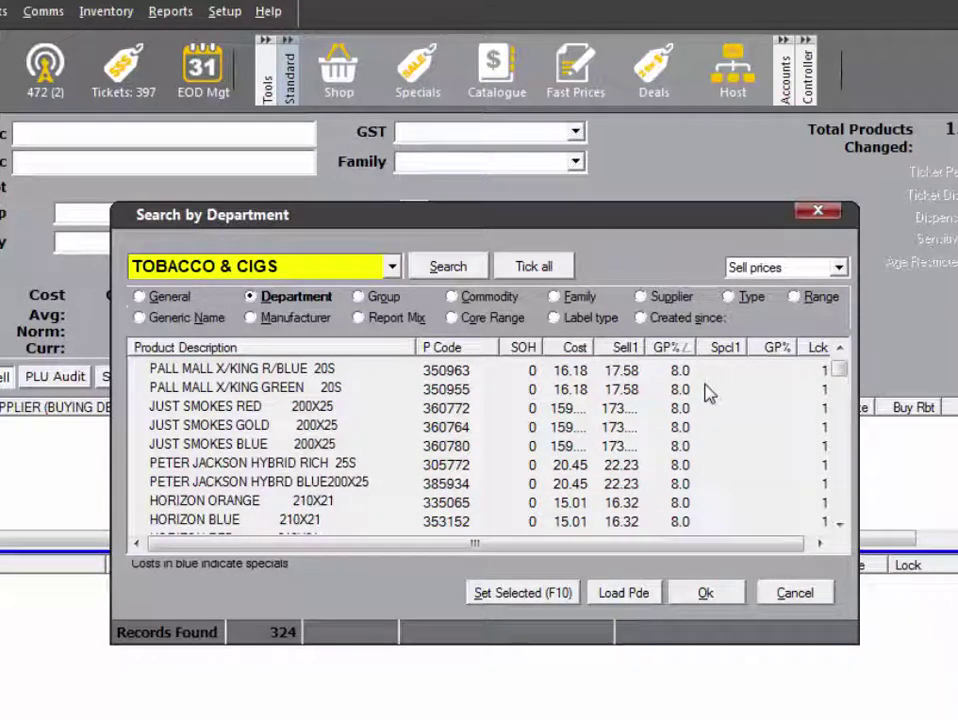
scroll(705, 391, "up", 2)
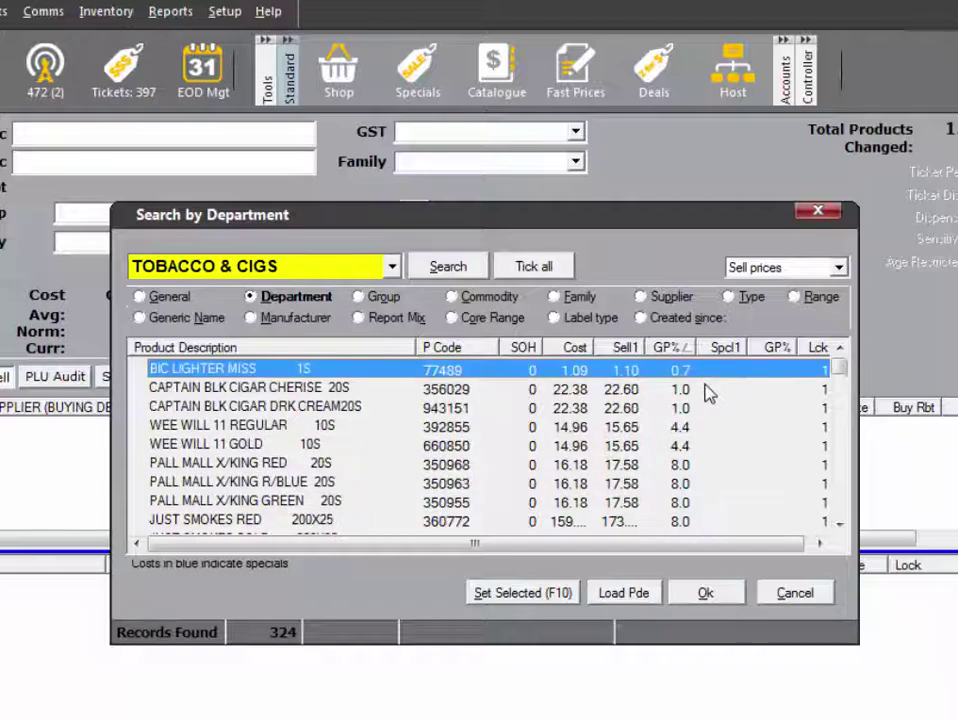
left_click(363, 349)
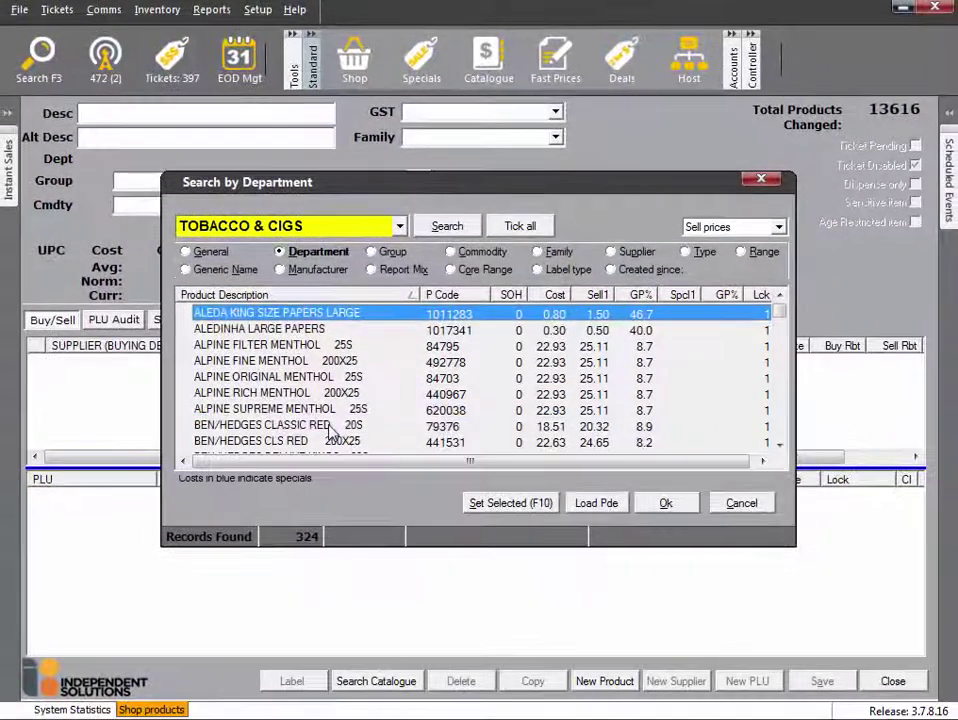
left_click(308, 457)
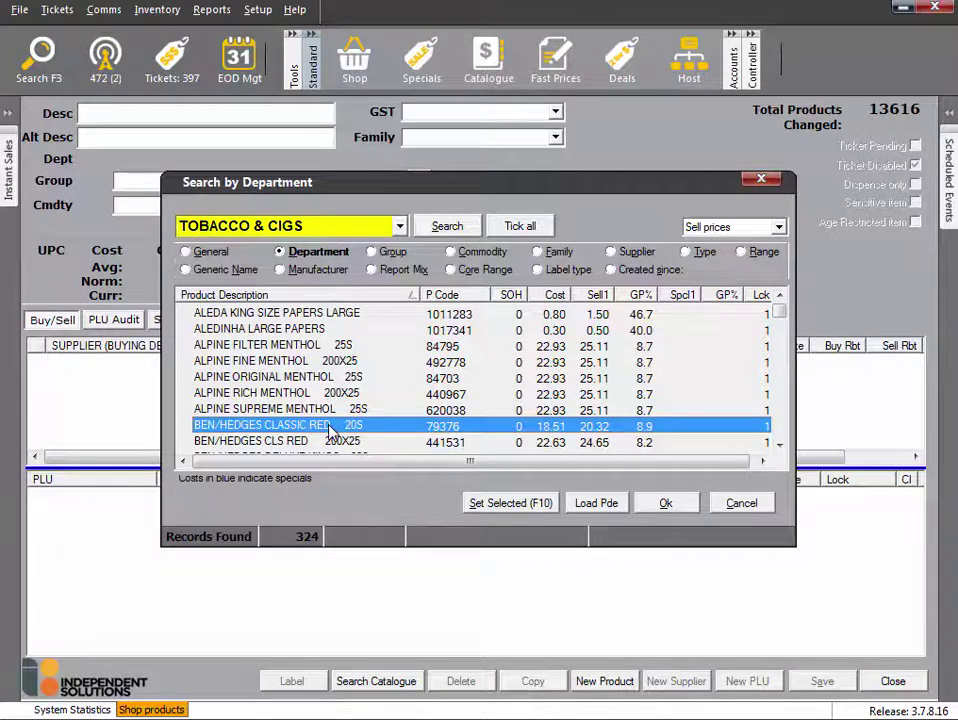
double_click(330, 430)
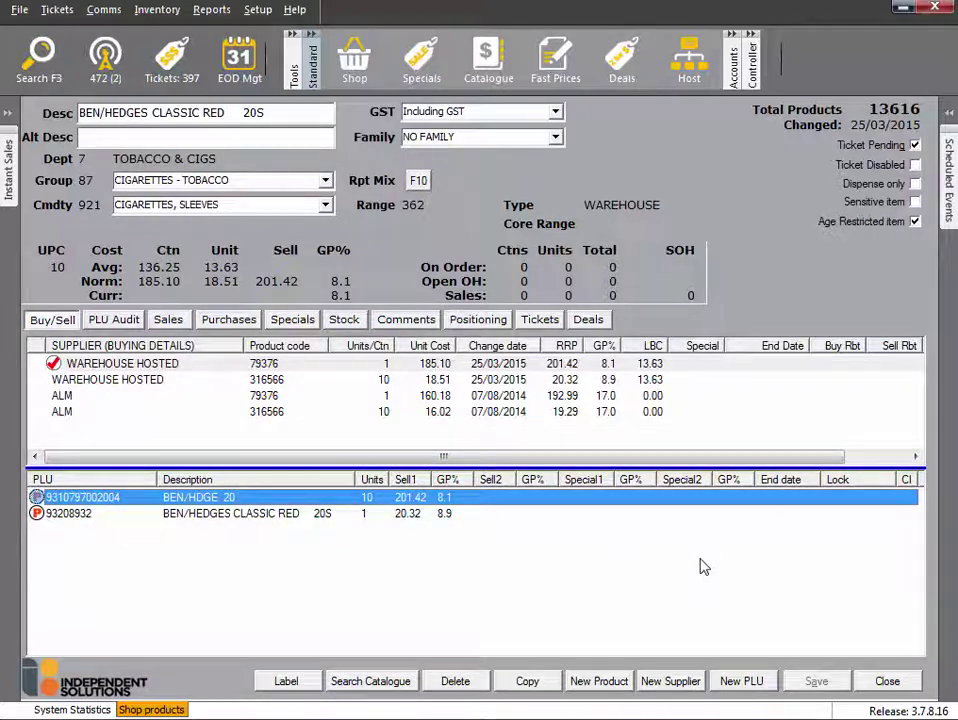
left_click(887, 681)
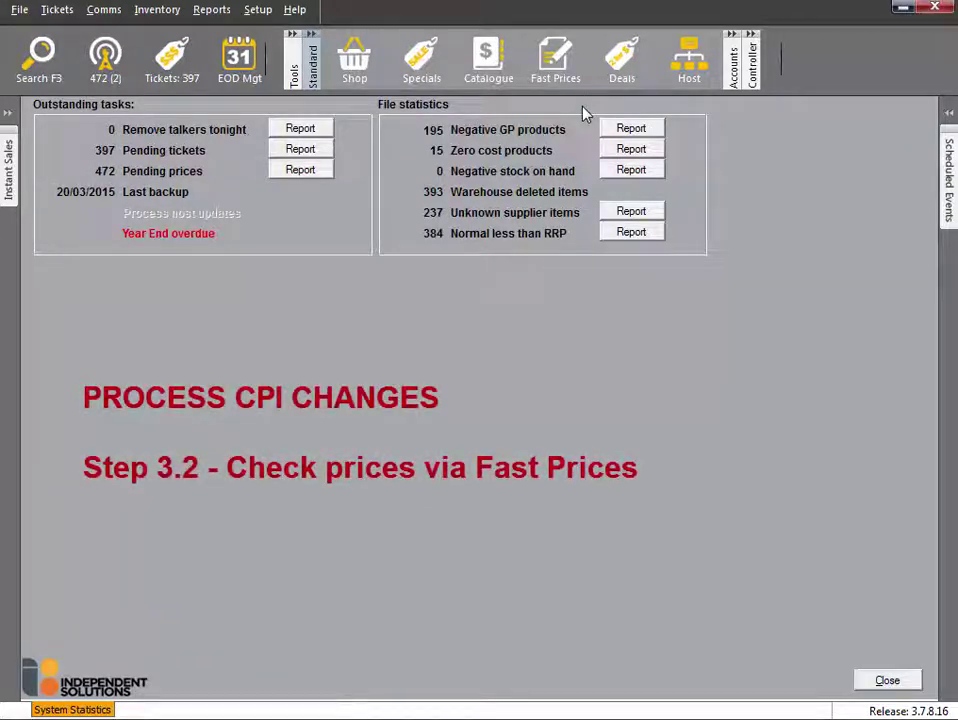
Load TOBACCO & CIGS into Fast Prices and review Sell 1 and GP1 for product 84795 and ALPINE 25
left_click(555, 60)
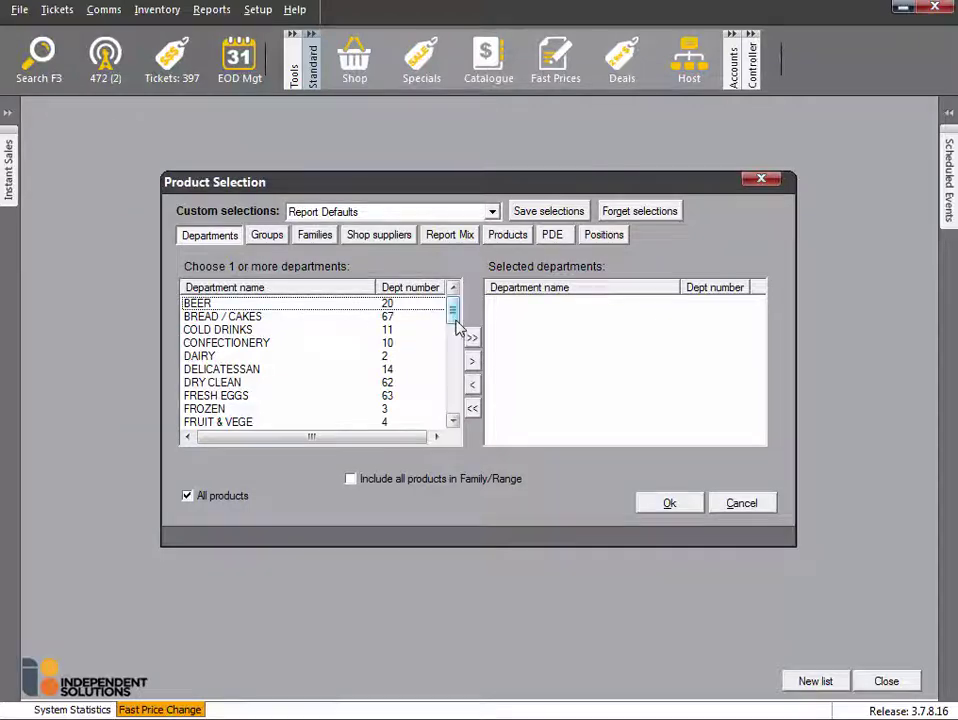
left_click_drag(455, 322, 441, 400)
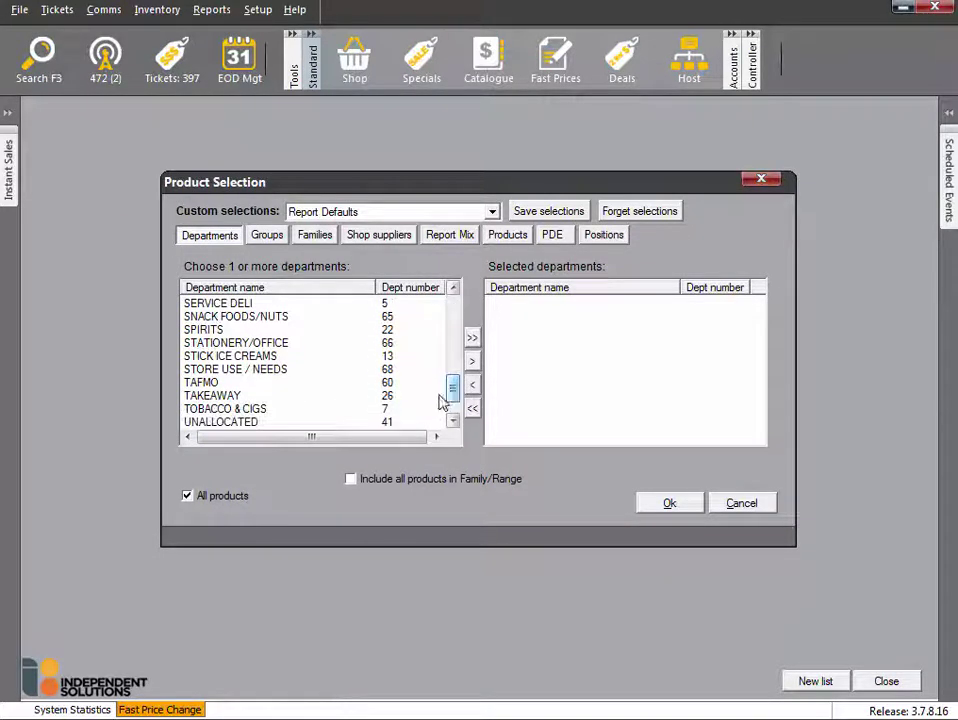
left_click(412, 410)
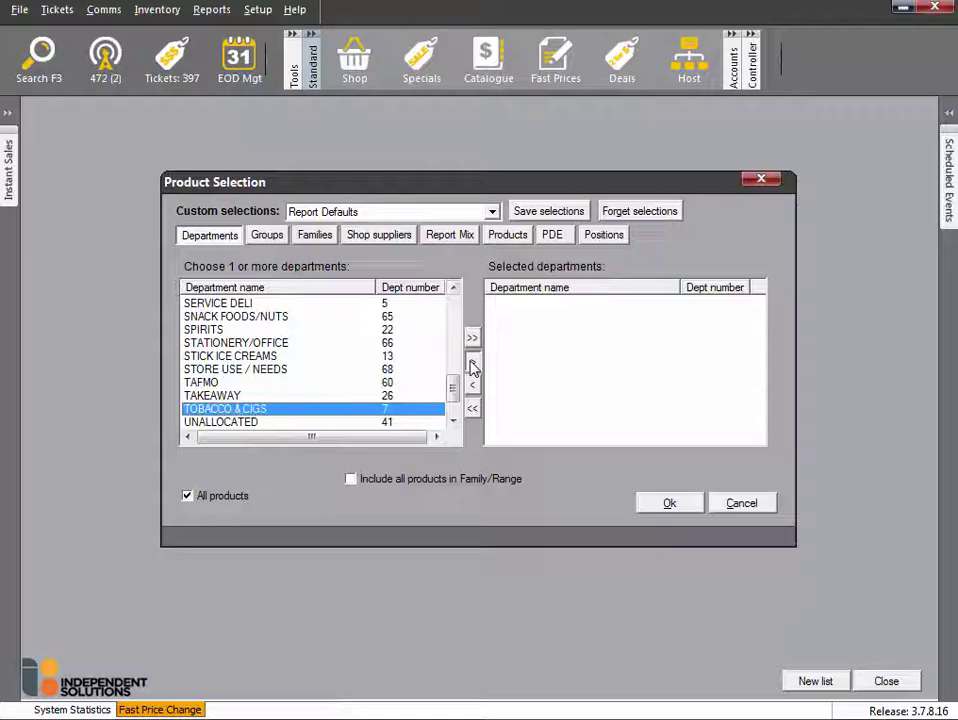
left_click(472, 361)
left_click(688, 506)
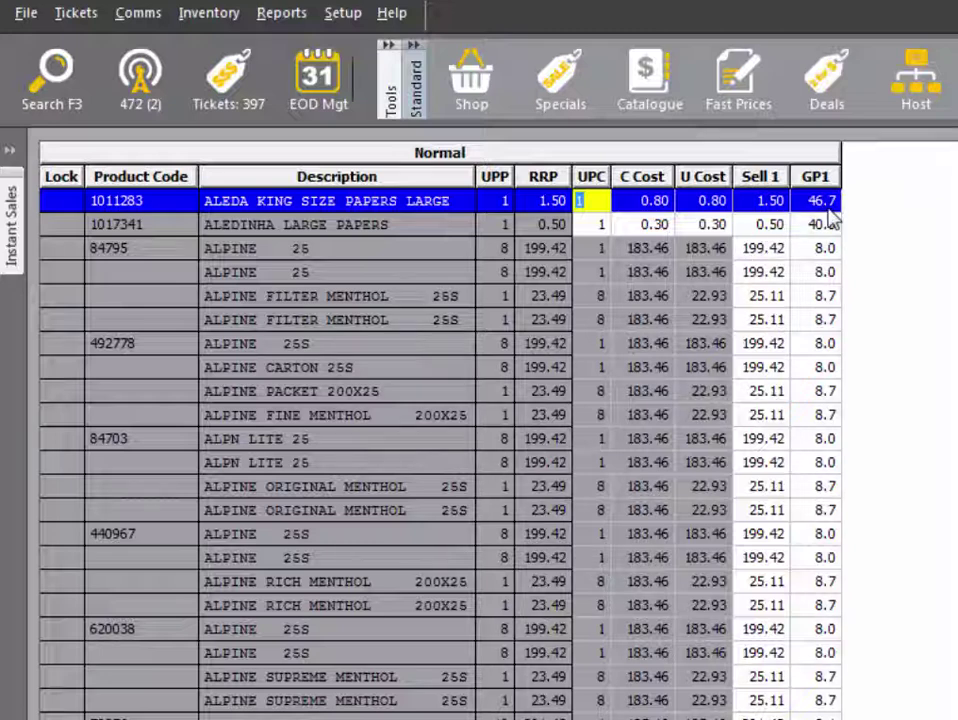
left_click(784, 250)
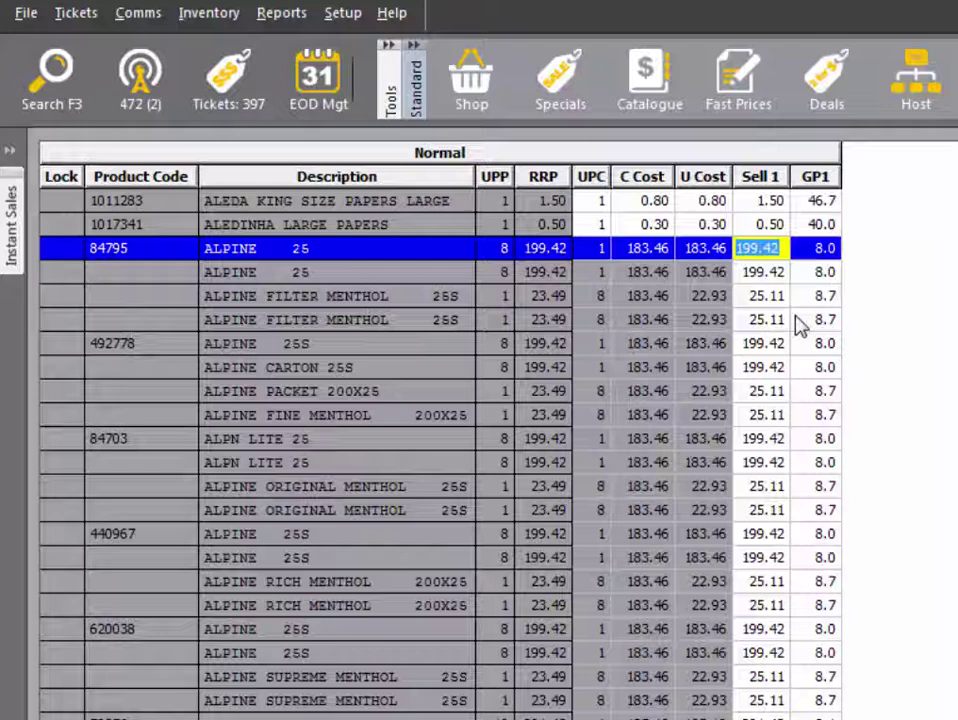
key("Tab")
left_click(821, 276)
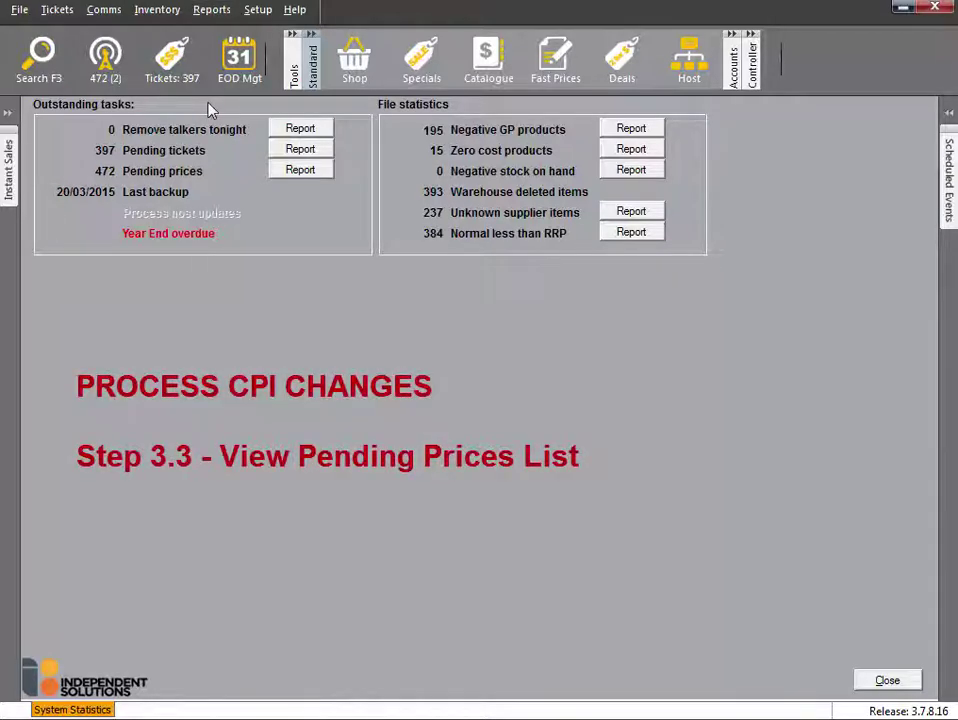
Generate the 17-page Pending prices list, view page 2, then close the report
left_click(211, 12)
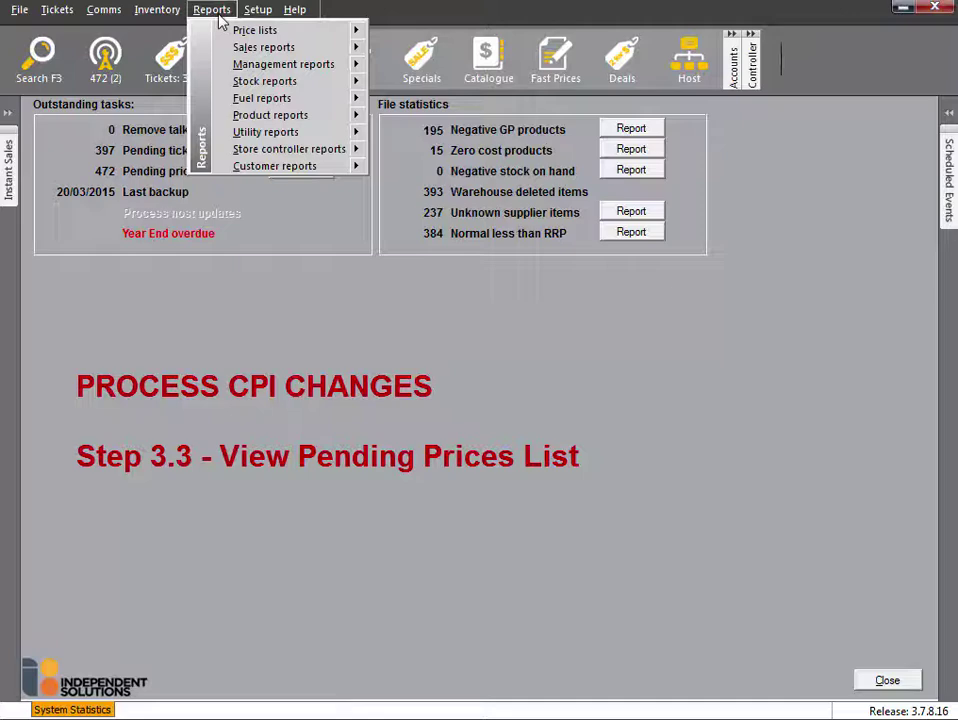
mouse_move(325, 70)
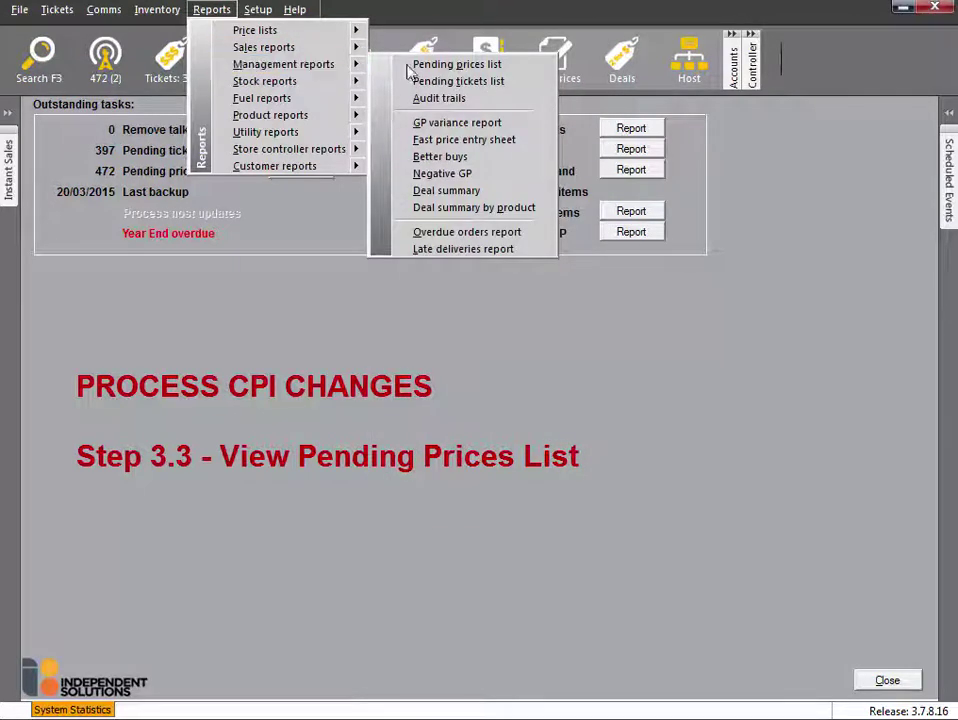
left_click(525, 70)
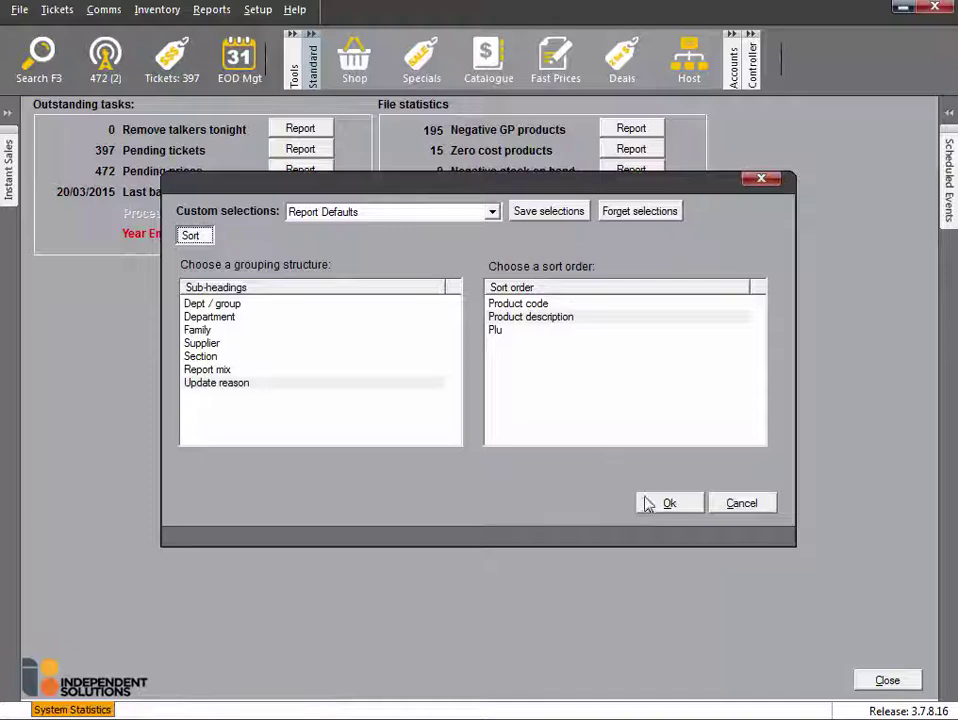
left_click(647, 503)
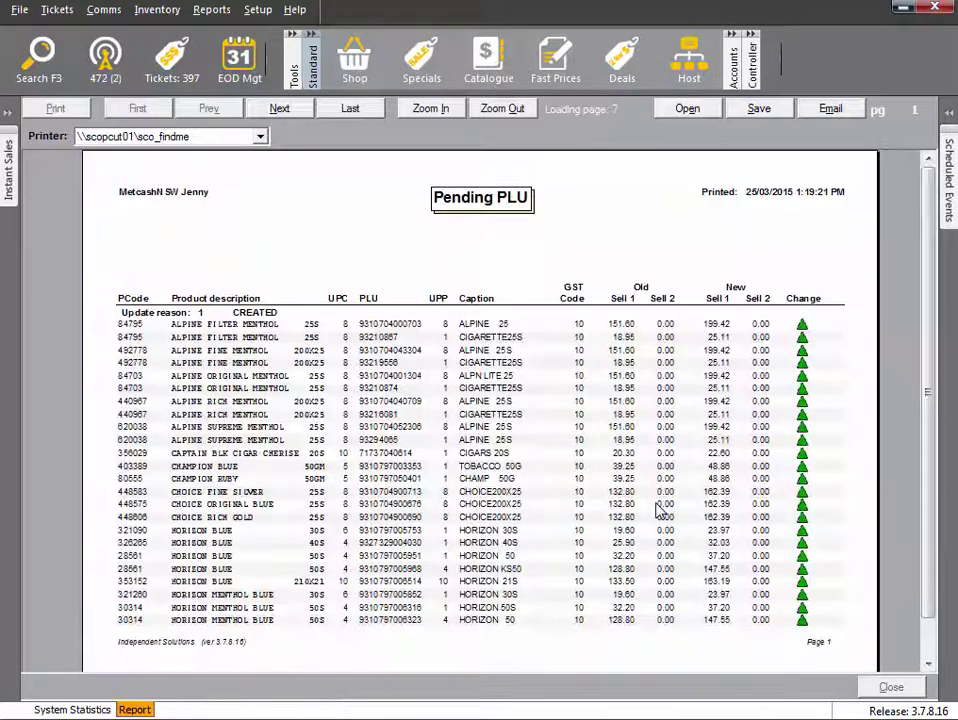
left_click(279, 108)
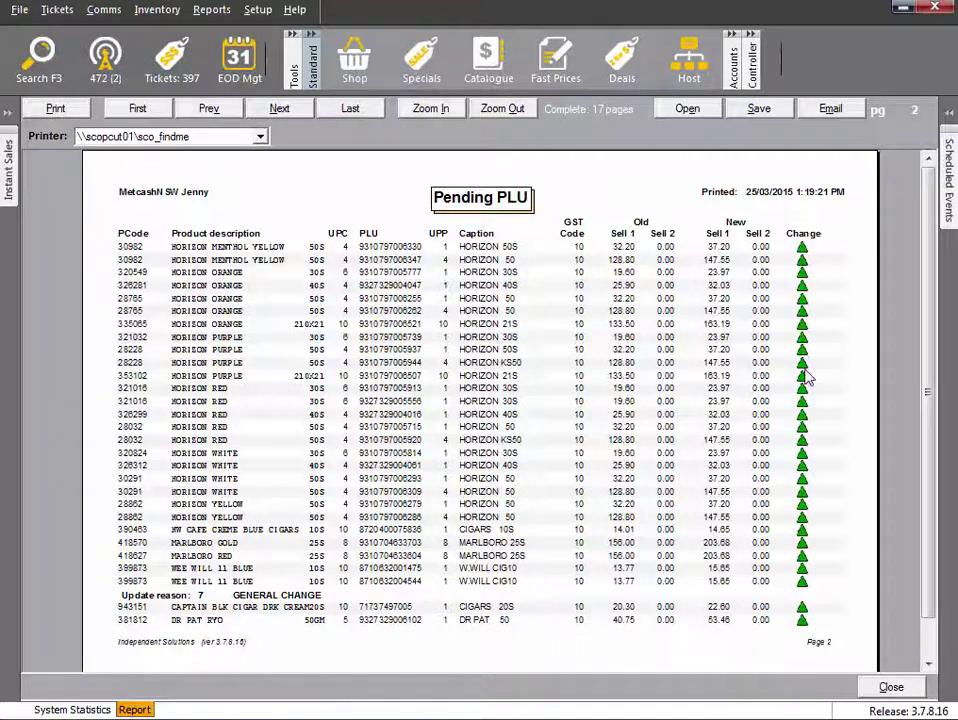
left_click(915, 688)
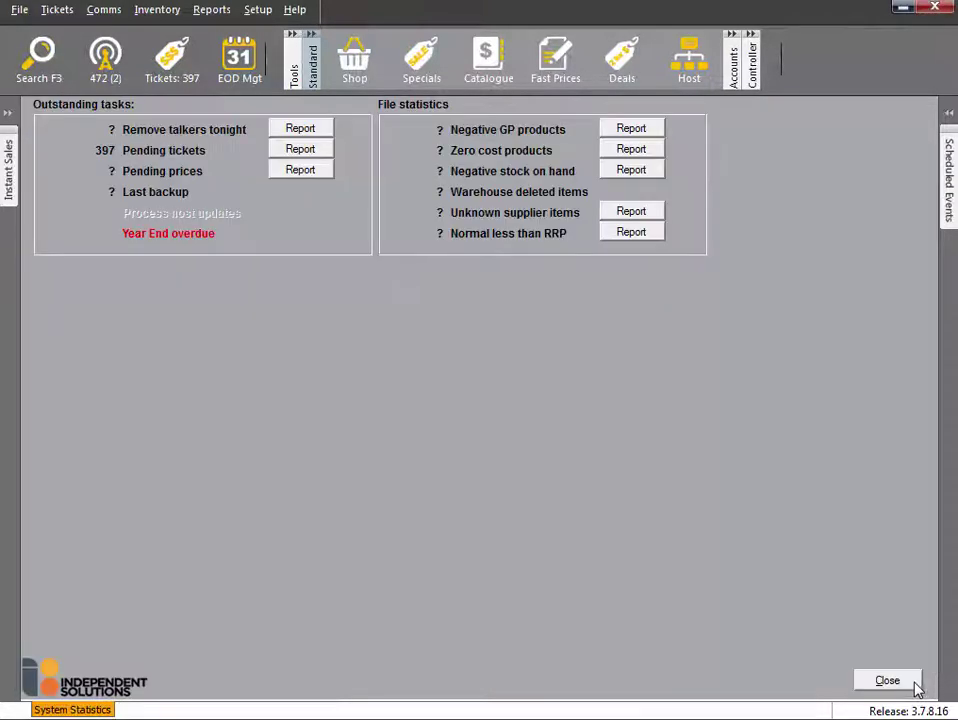
Generate the Standard price list with only TOBACCO & CIGS selected, producing a 22-page report
left_click(223, 12)
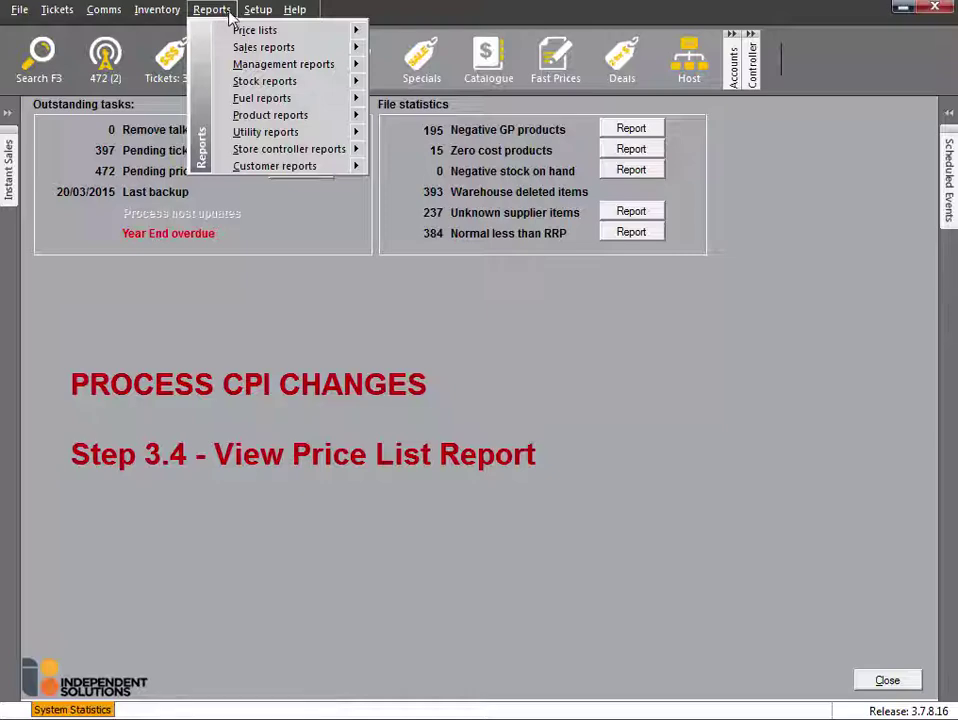
mouse_move(255, 35)
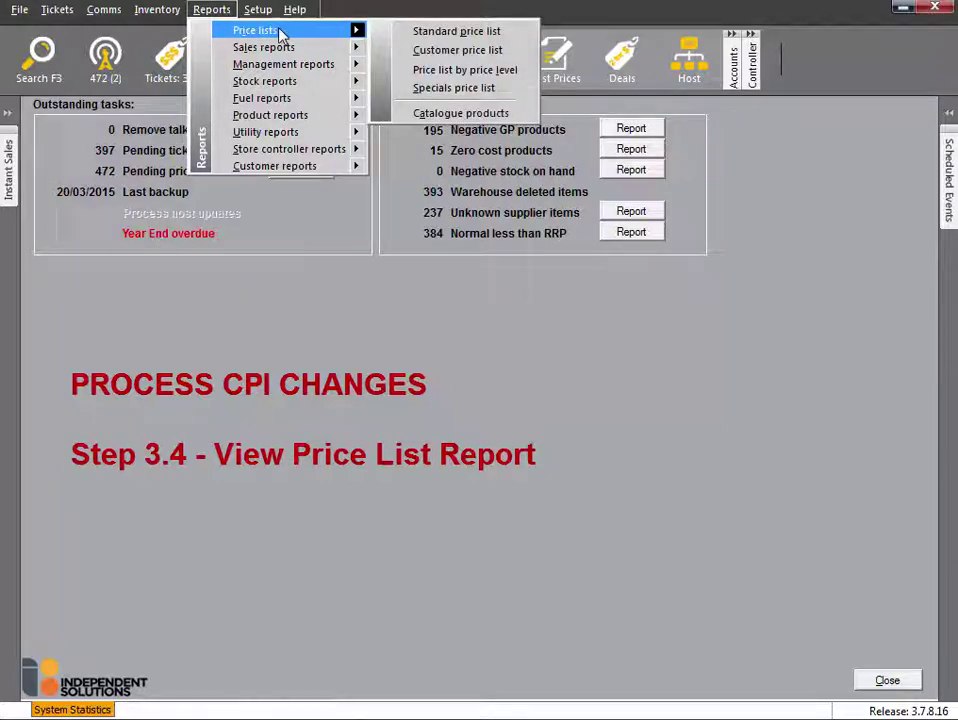
left_click(416, 34)
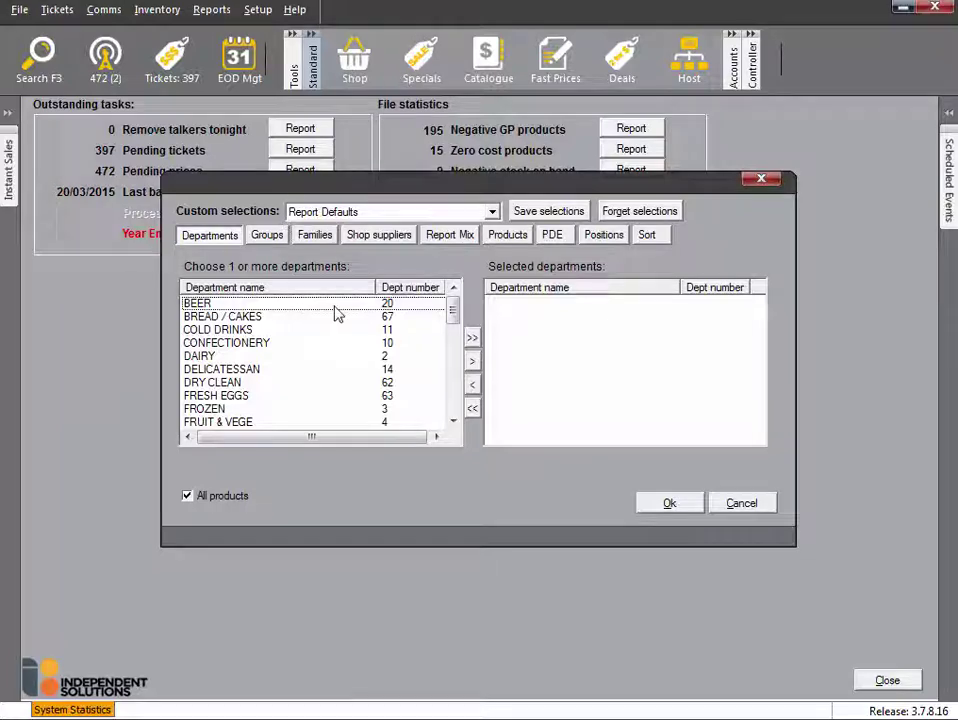
left_click_drag(455, 312, 455, 391)
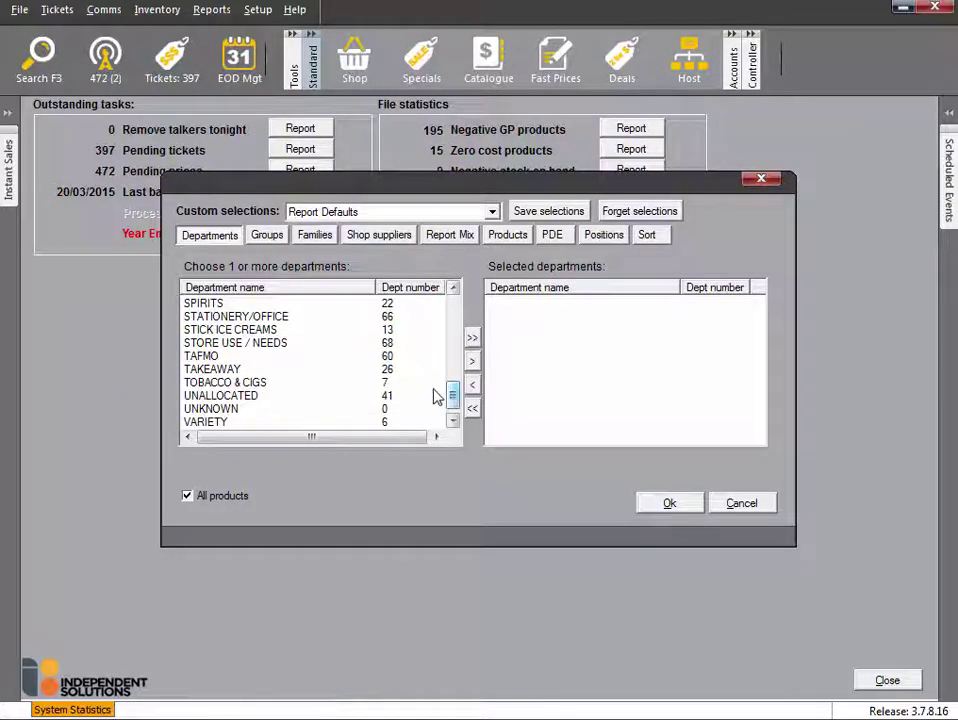
left_click(428, 384)
double_click(430, 389)
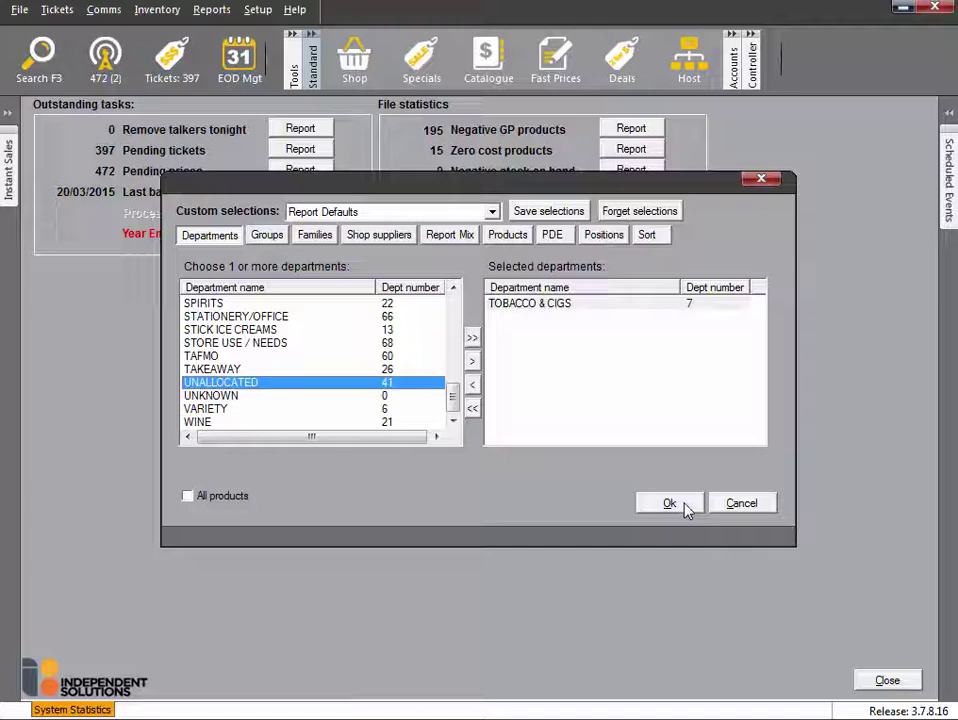
left_click(684, 506)
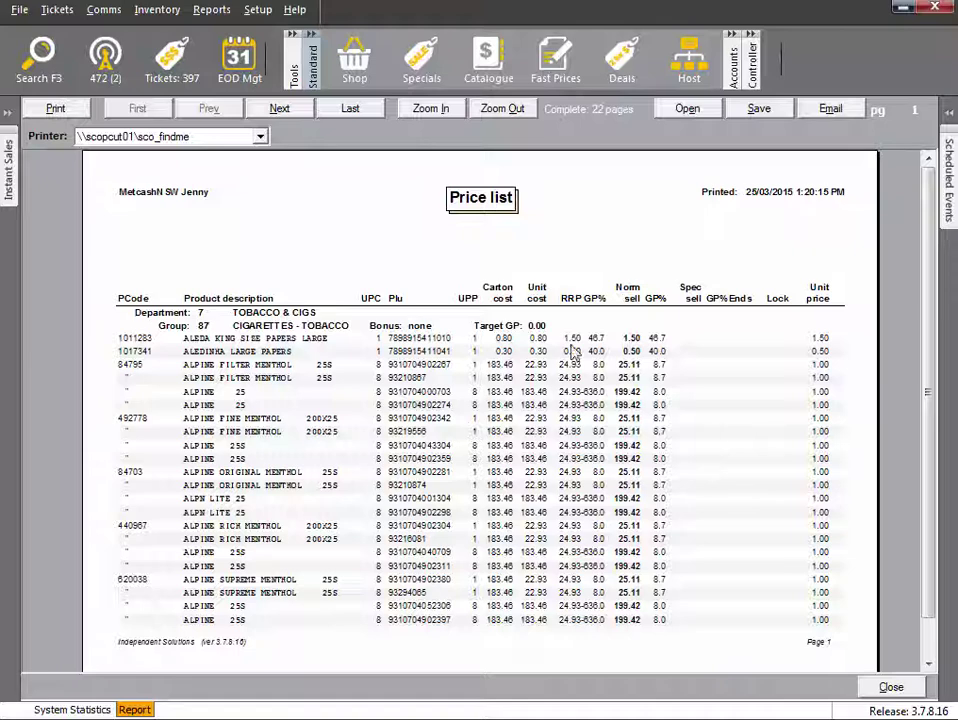
Close the TOBACCO & CIGS price list report viewer
left_click(895, 689)
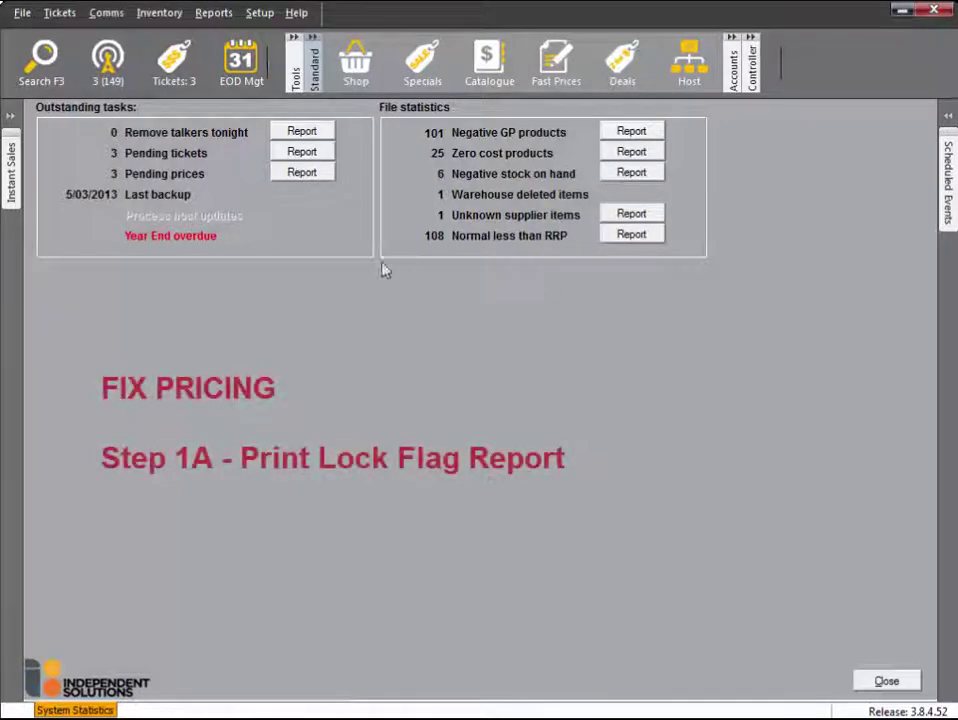
Set up the Products for lock status report with every lock flag except NOT LOCKED
left_click(220, 13)
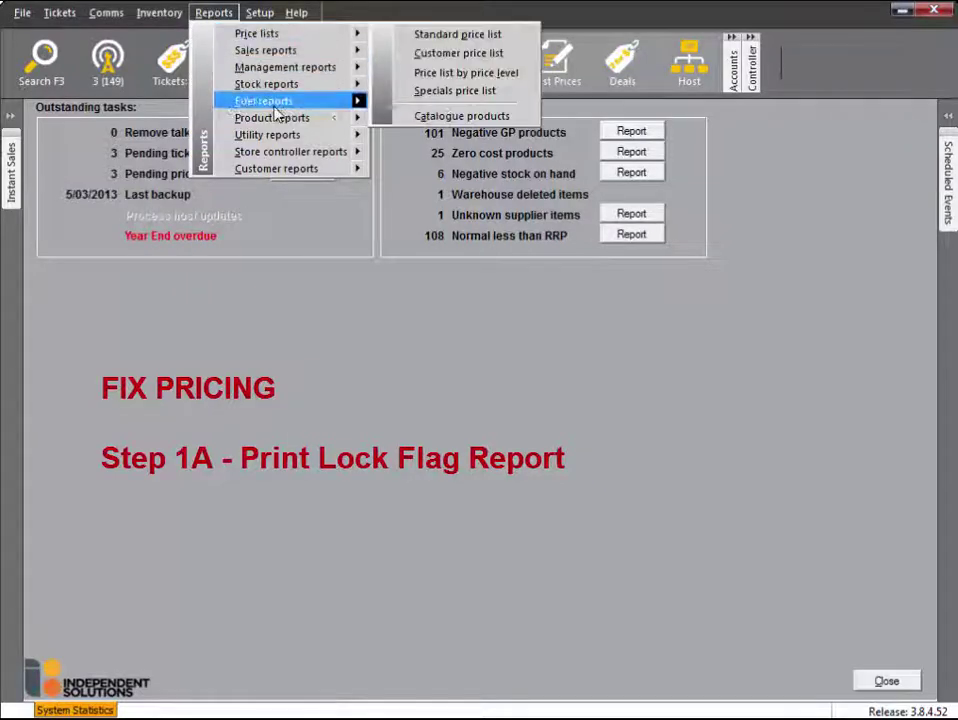
mouse_move(293, 118)
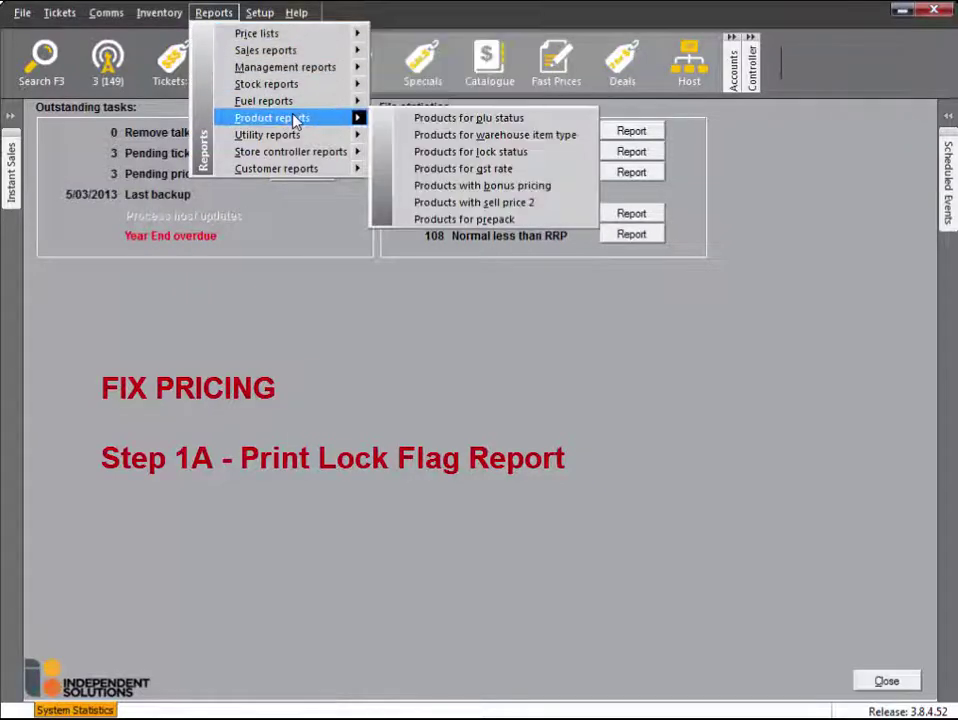
left_click(404, 153)
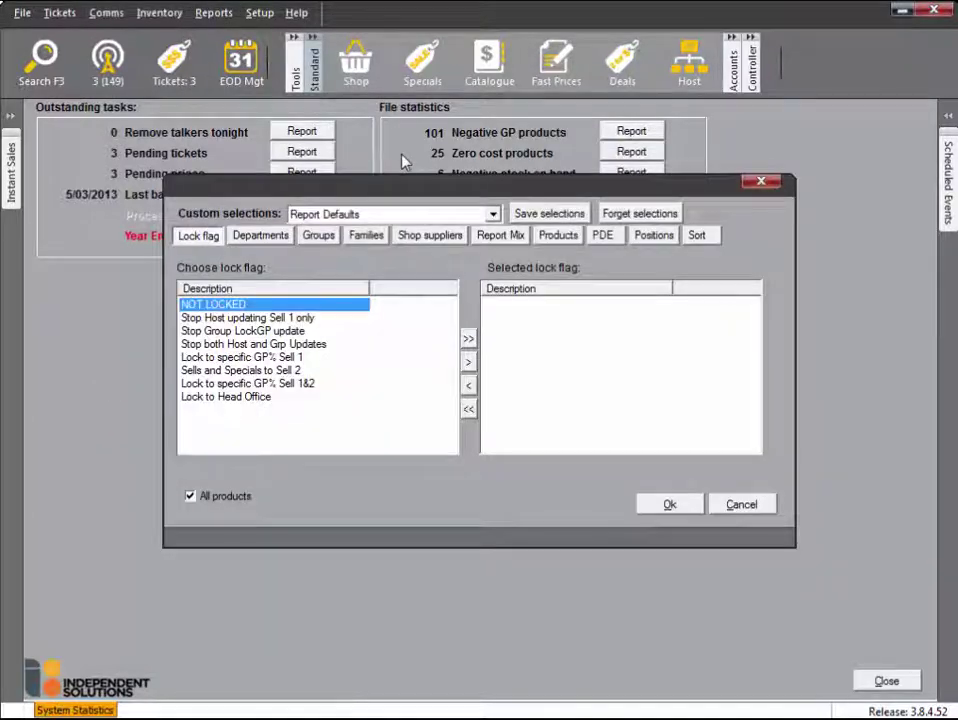
left_click(467, 341)
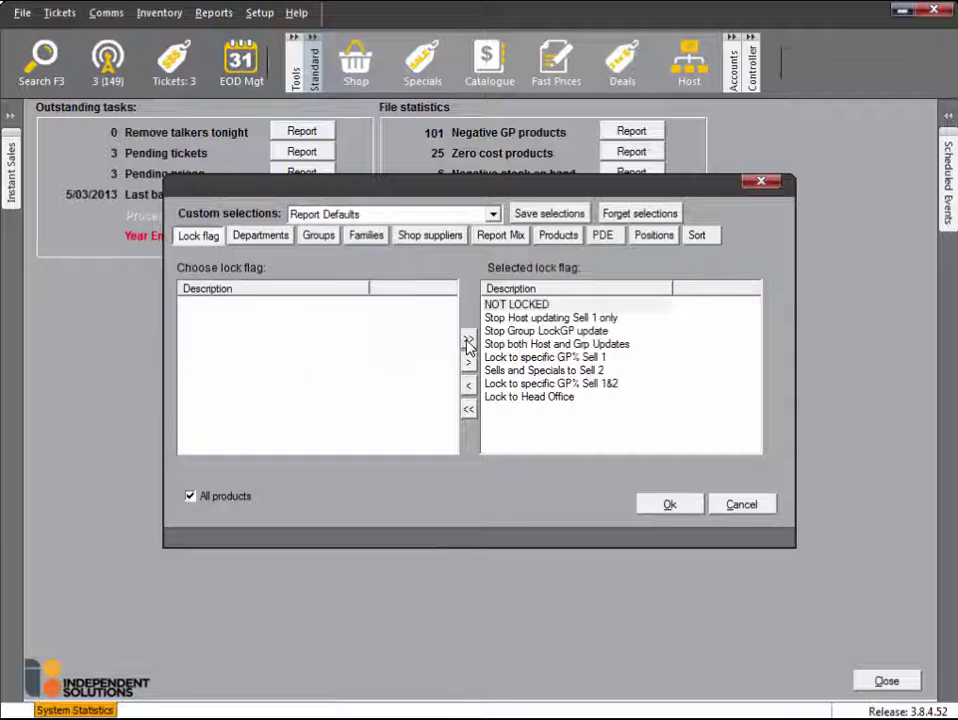
left_click(507, 305)
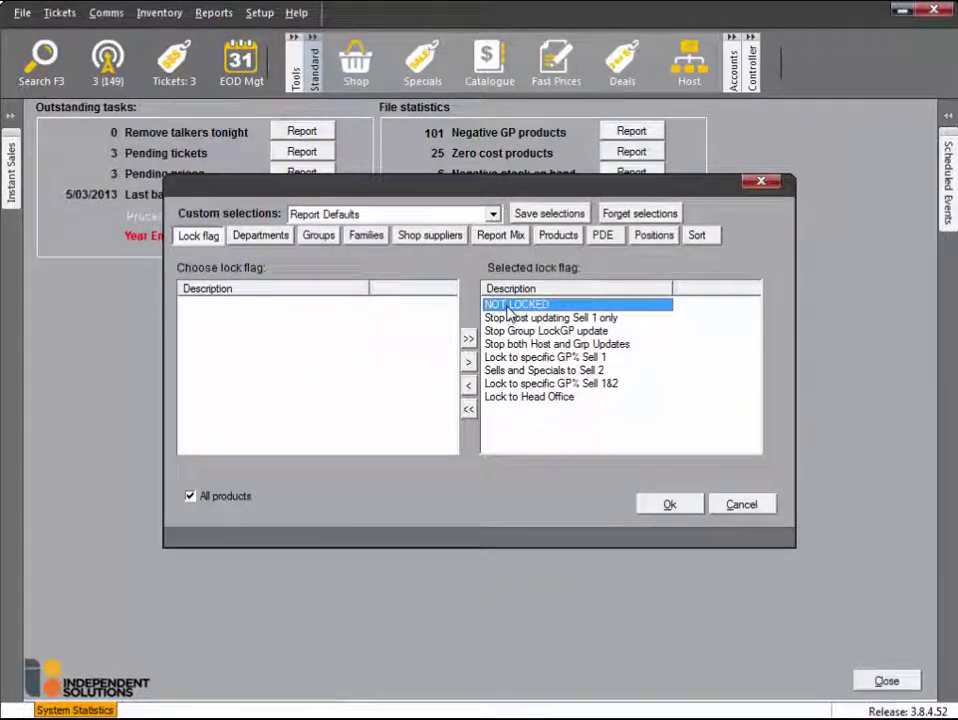
left_click(469, 386)
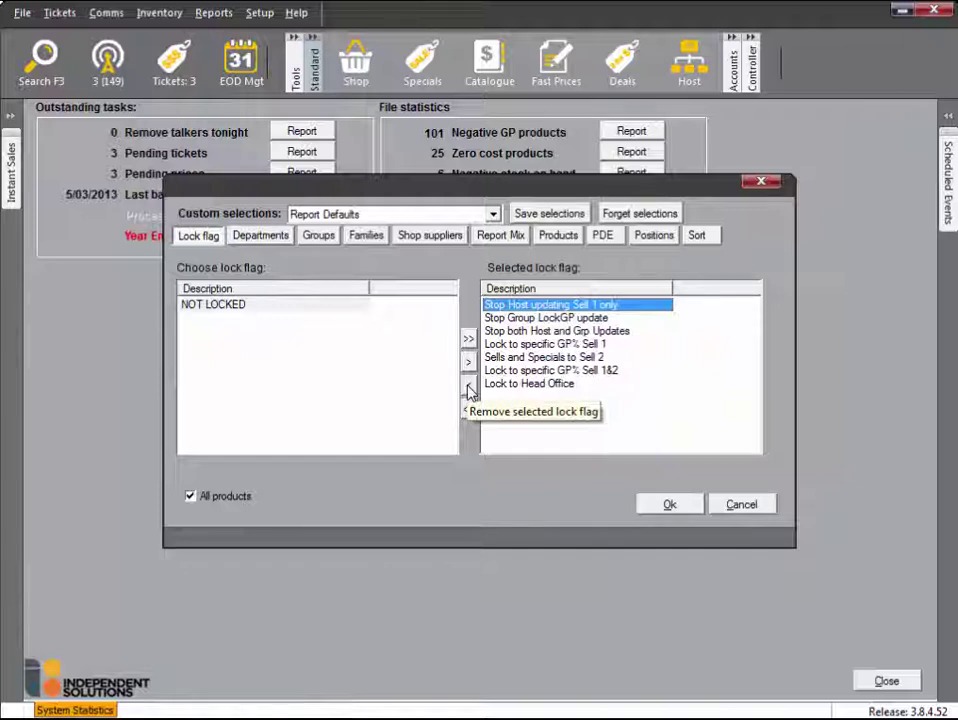
Limit the report to the CIGS & TOB department, generate it, then close it
left_click(281, 240)
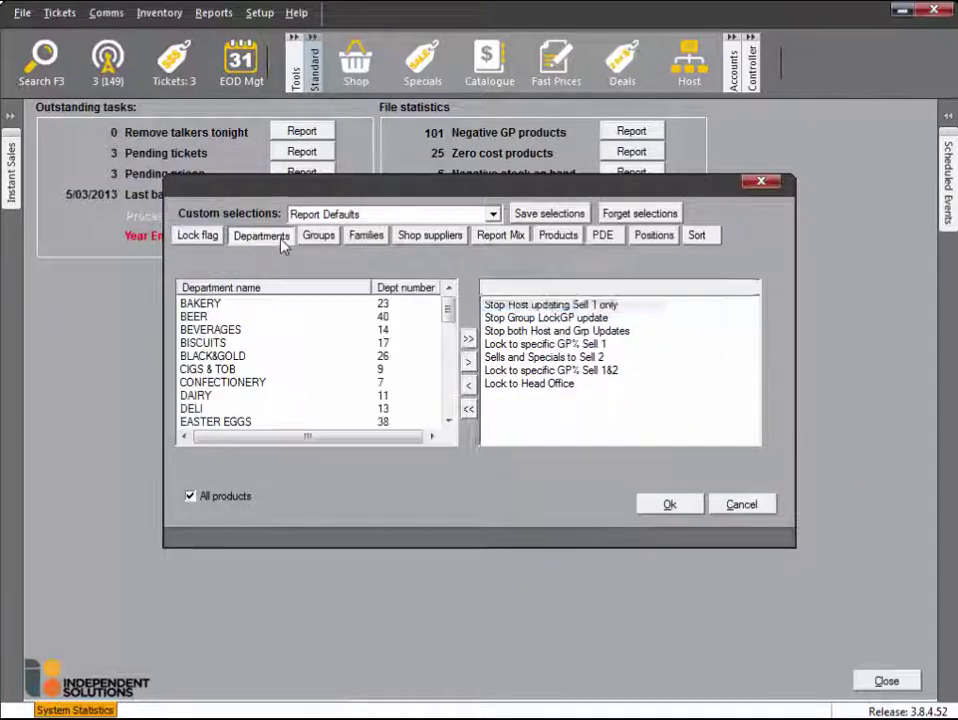
left_click(257, 370)
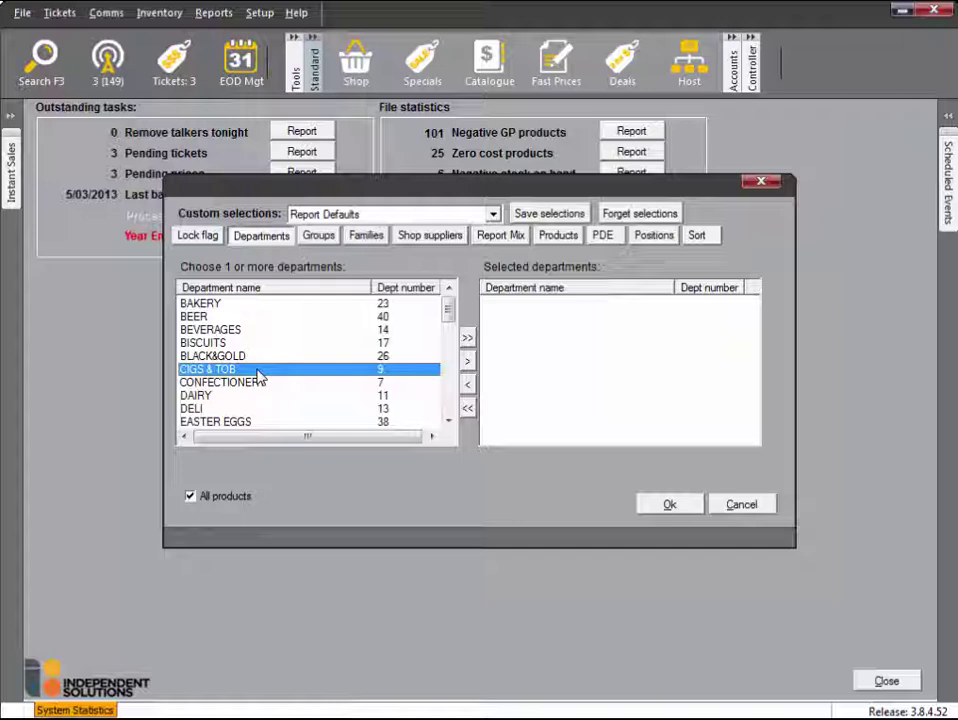
left_click(467, 363)
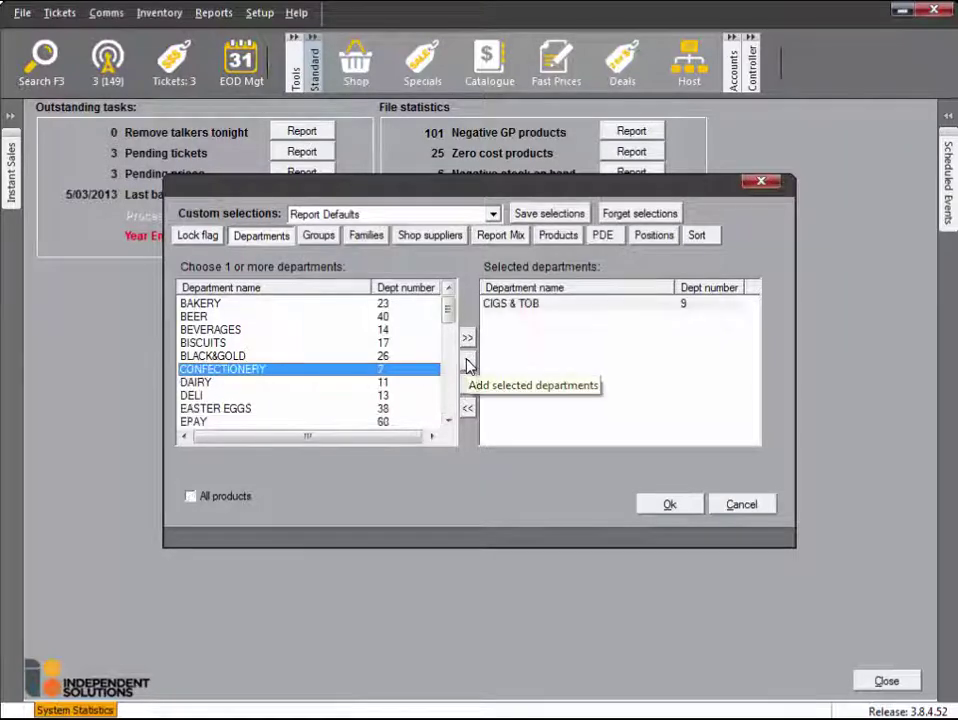
left_click(663, 508)
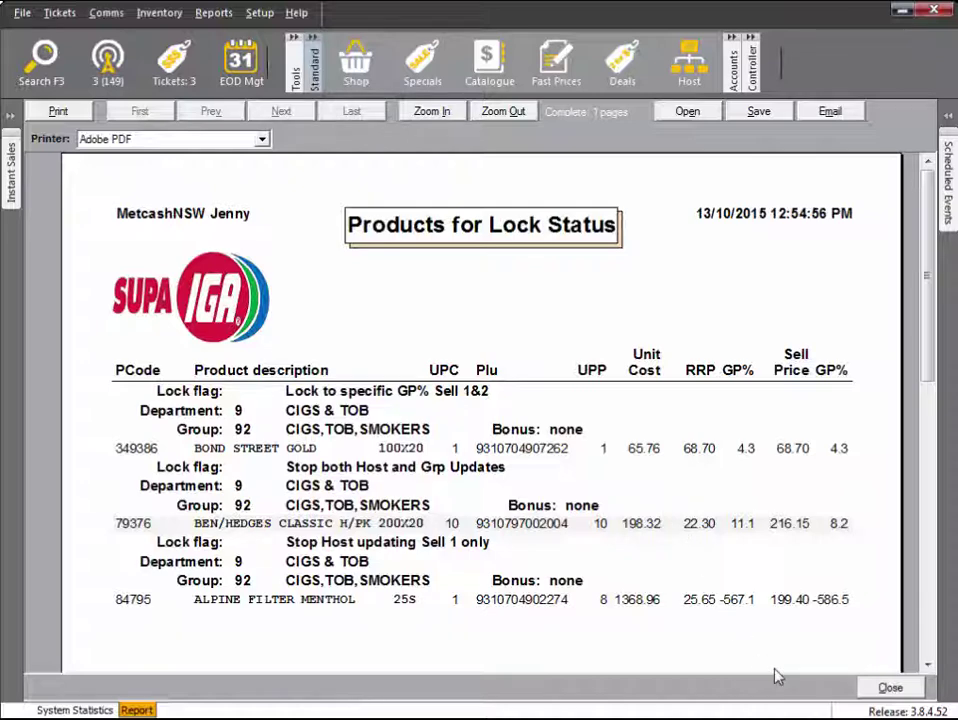
left_click(909, 692)
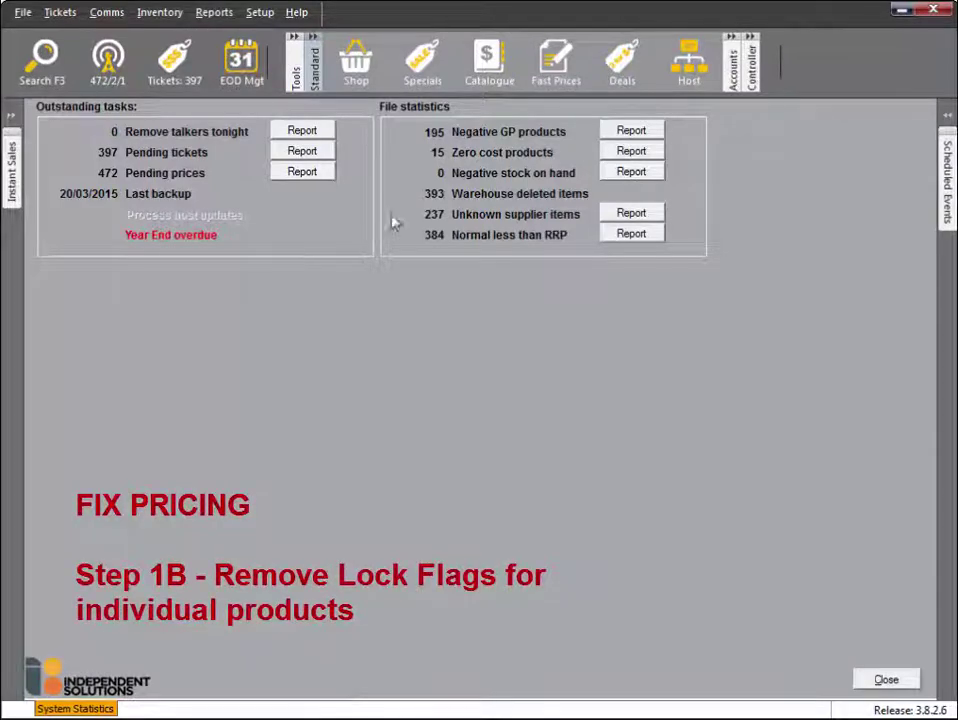
Find product 79376, set its BEN/HDGE 20 PLU lock flag to NOT LOCKED, and save
left_click(362, 63)
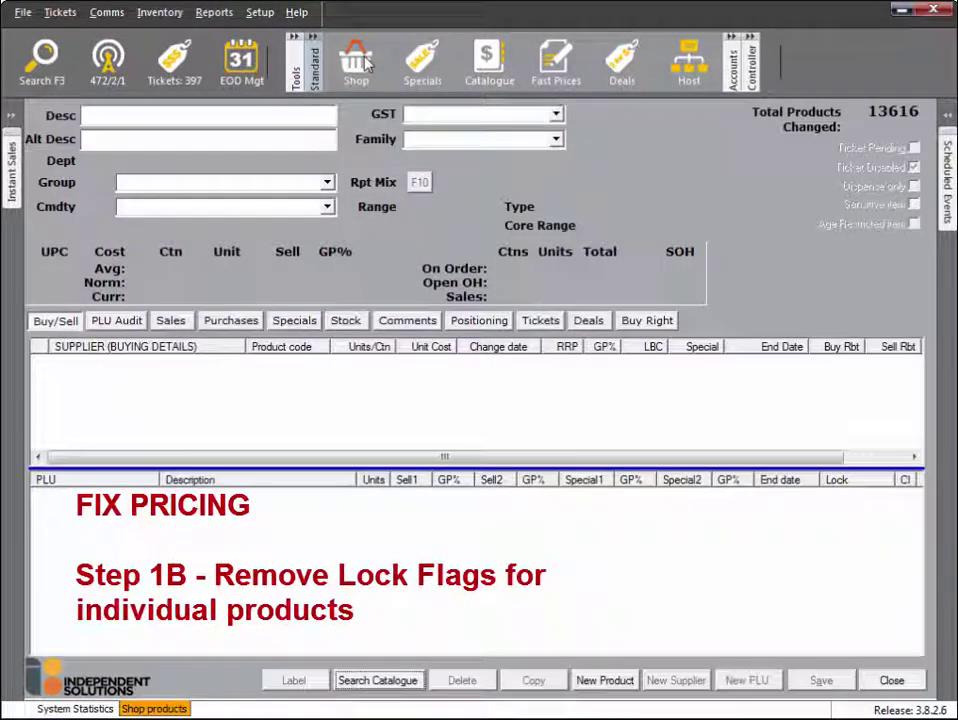
left_click(45, 60)
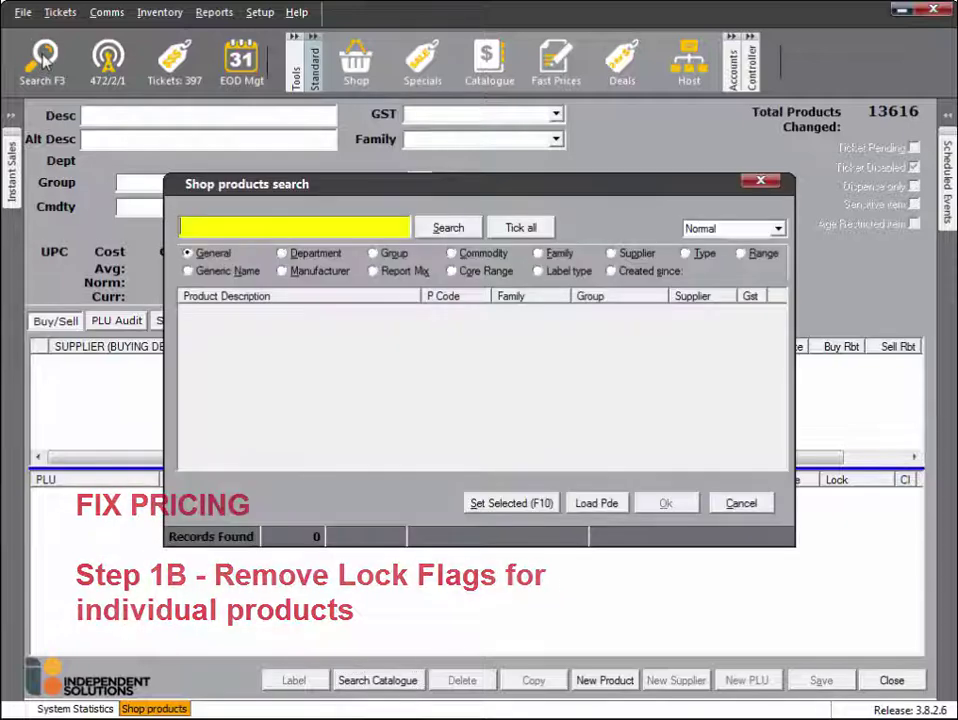
type("7")
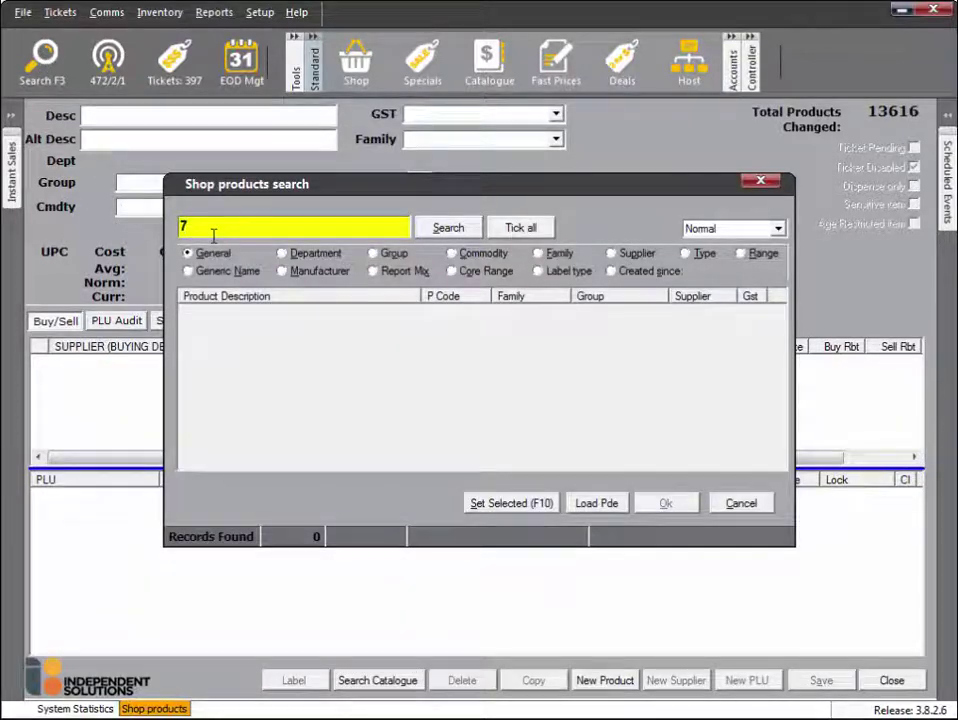
type("9376")
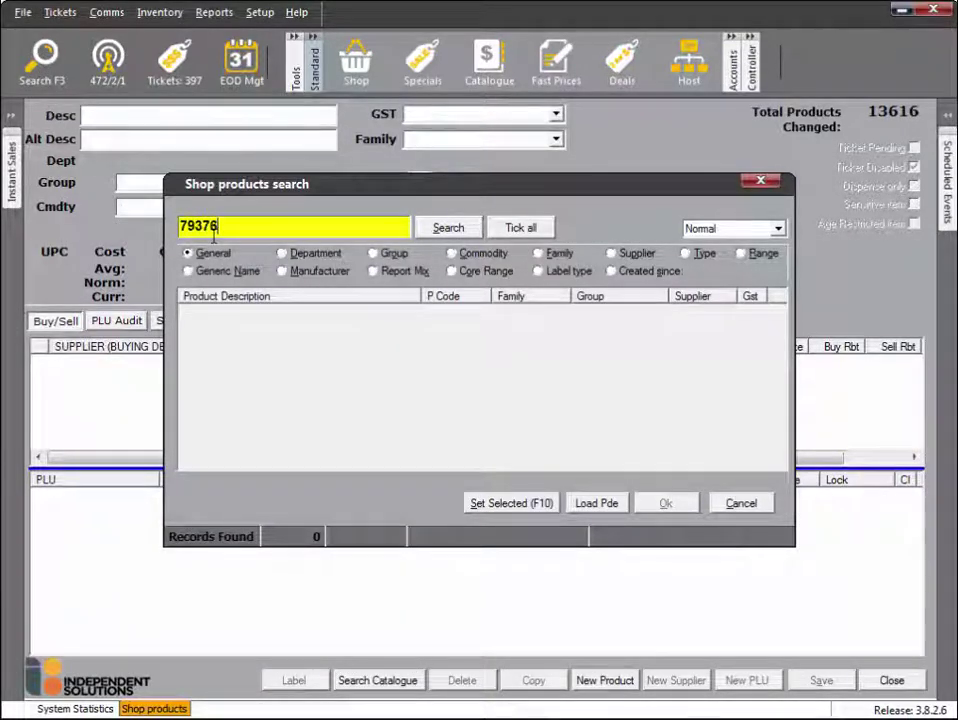
key("Return")
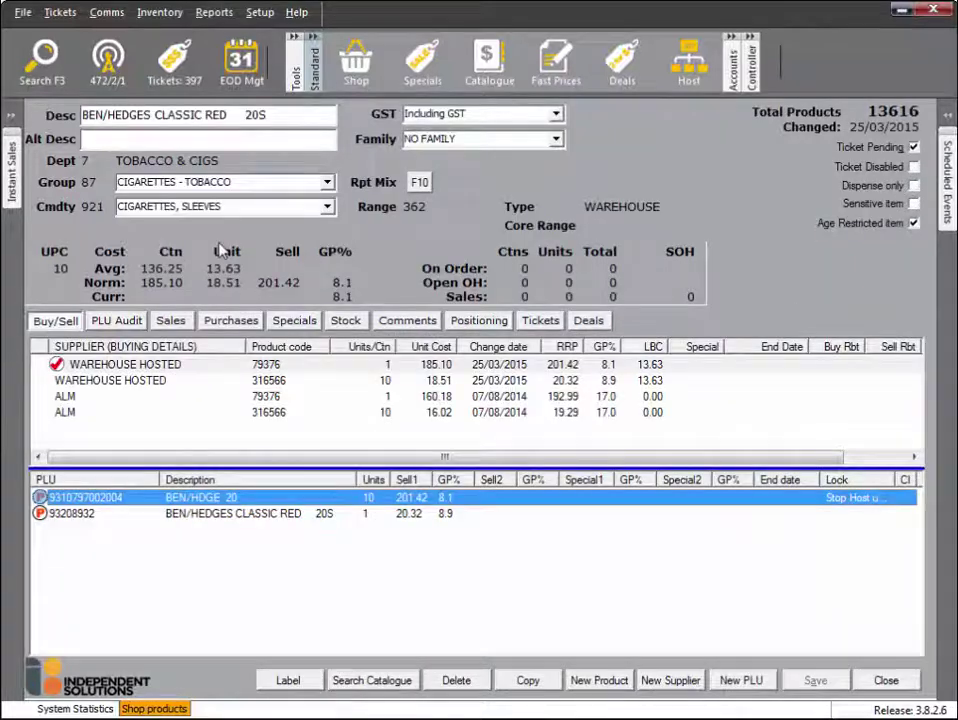
double_click(287, 505)
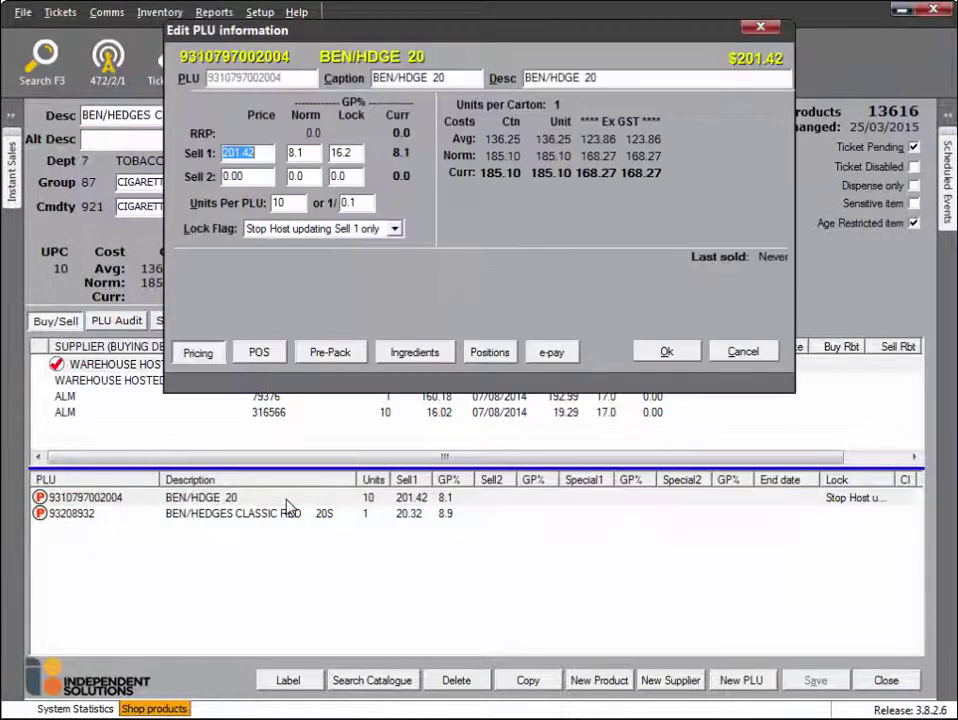
left_click(394, 228)
left_click(378, 245)
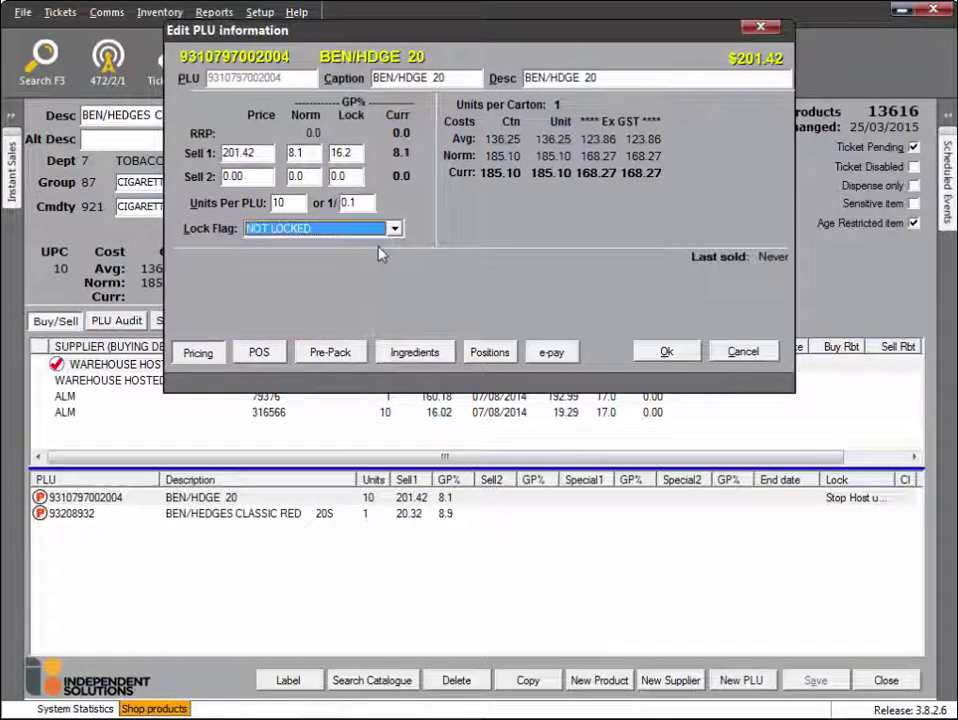
left_click(666, 352)
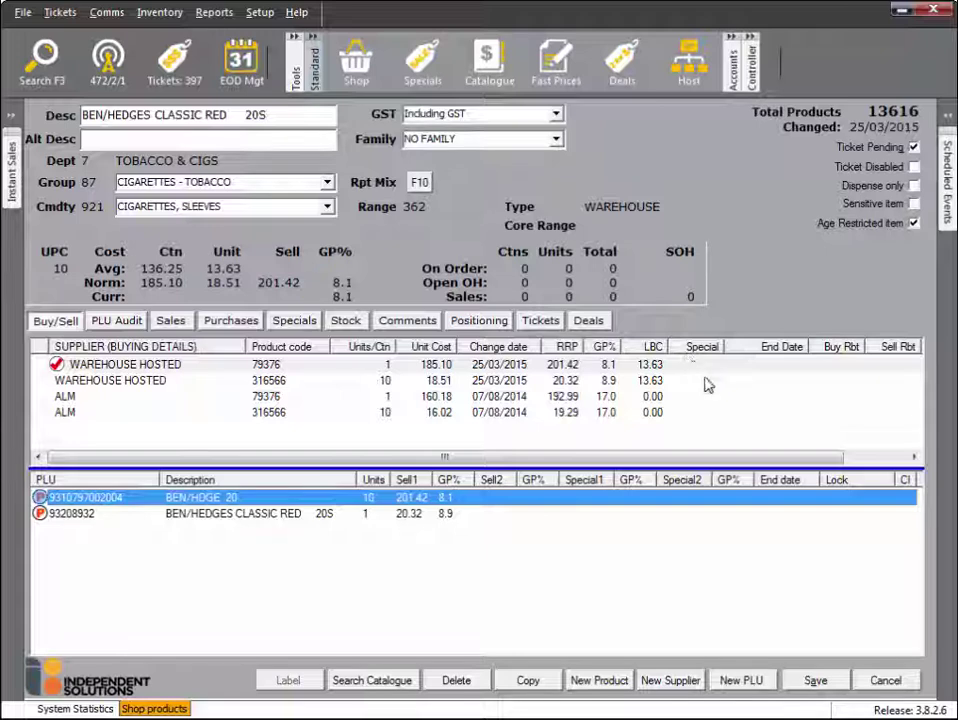
left_click(818, 683)
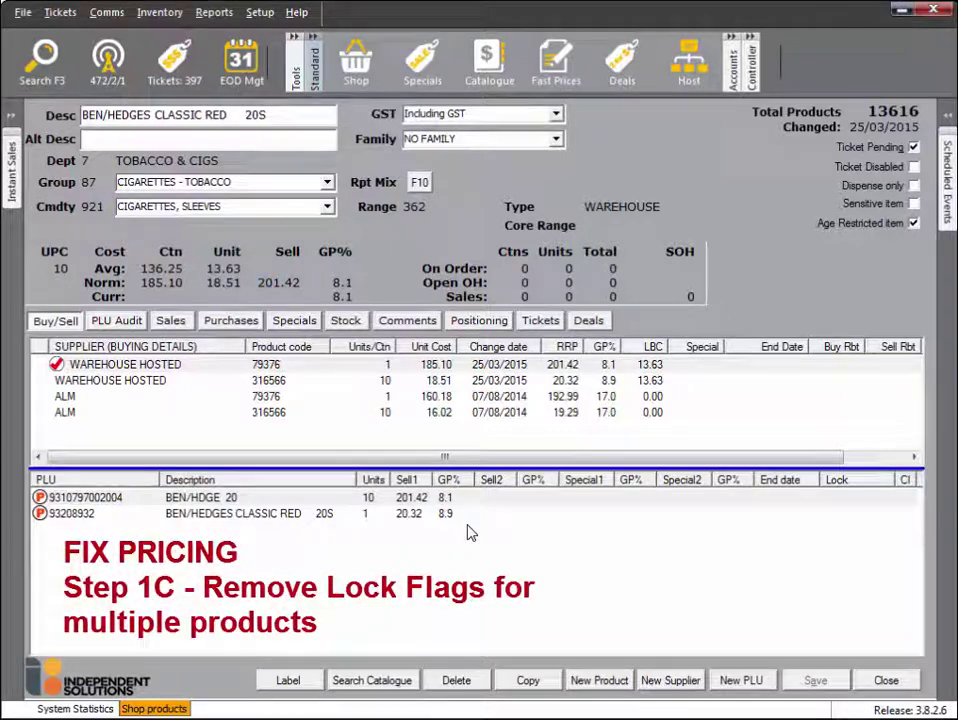
Search products by department for TOBACCO & CIGS
left_click(45, 56)
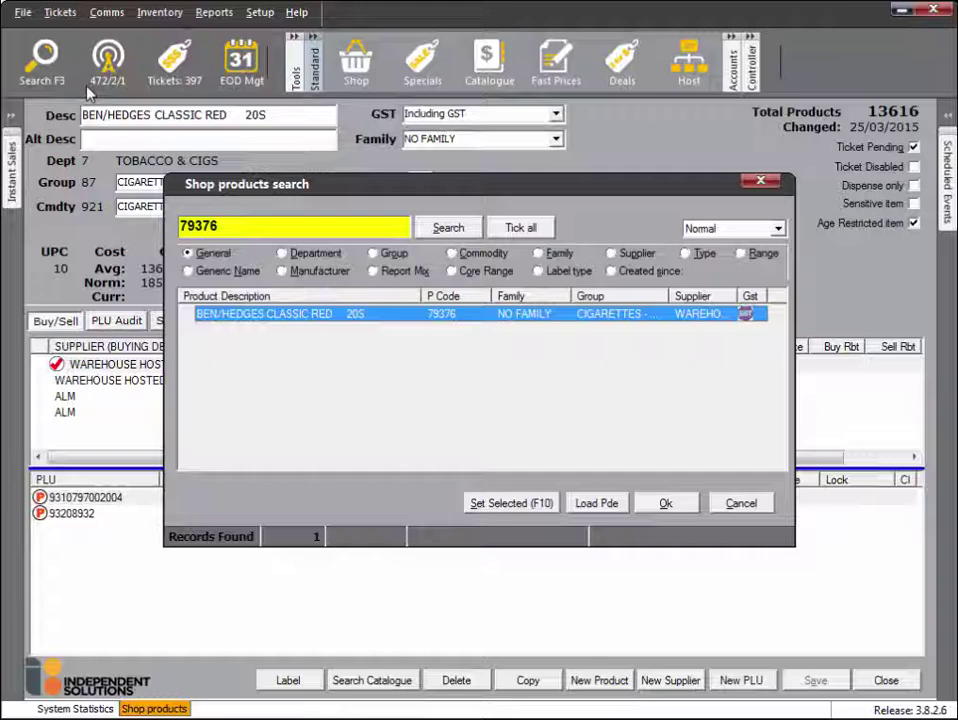
left_click(311, 258)
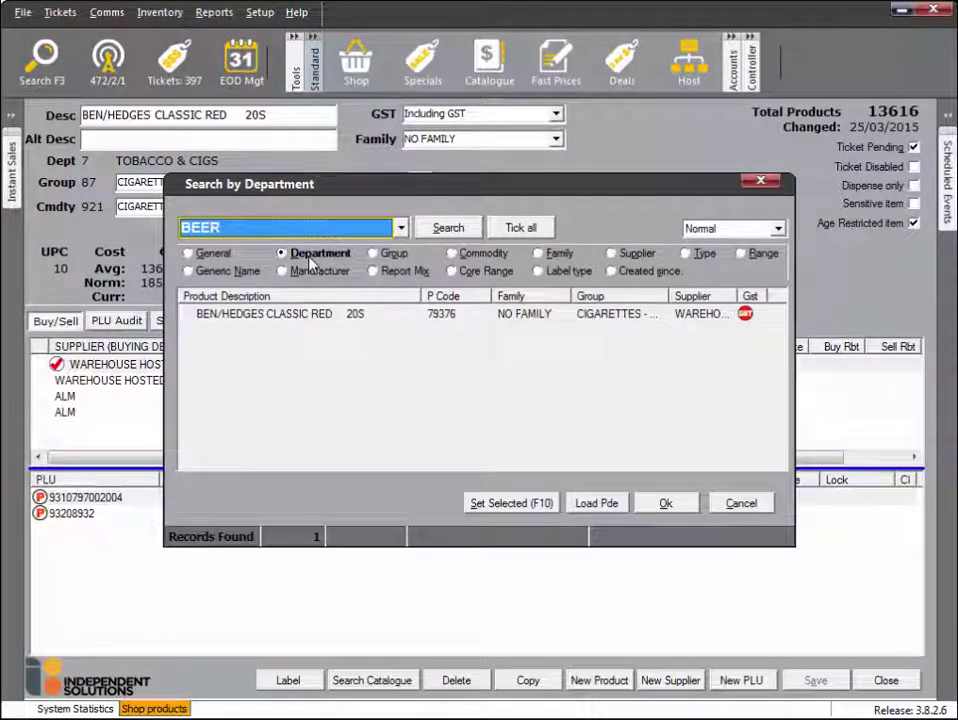
left_click(400, 228)
left_click_drag(405, 285, 400, 360)
left_click(331, 314)
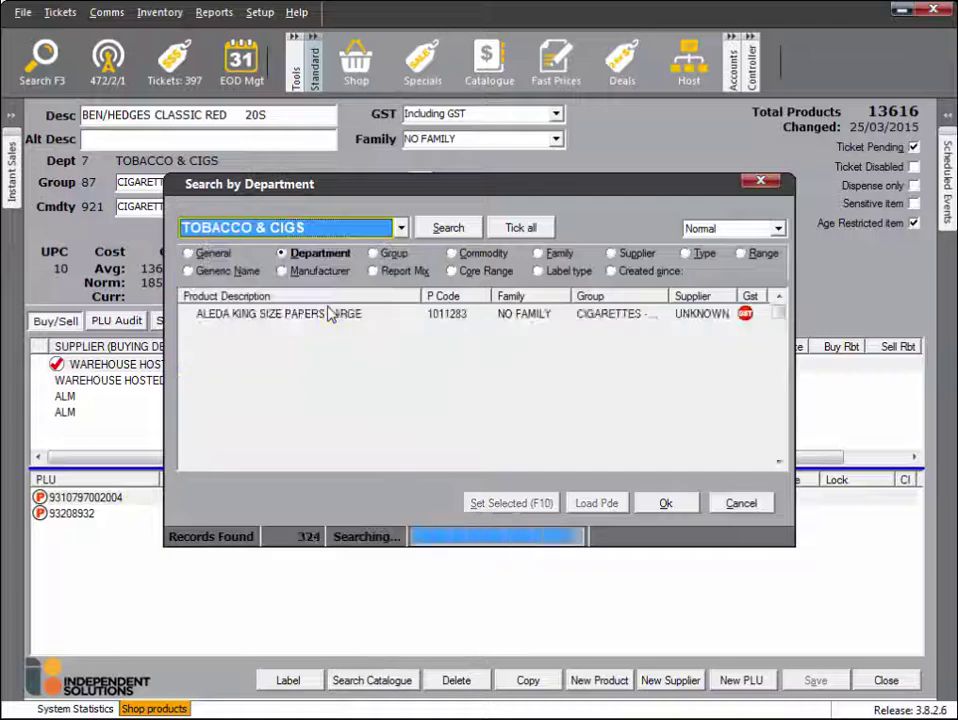
Tick all 324 tobacco products and set their PLU Lock Flag to NOT LOCKED
left_click(521, 229)
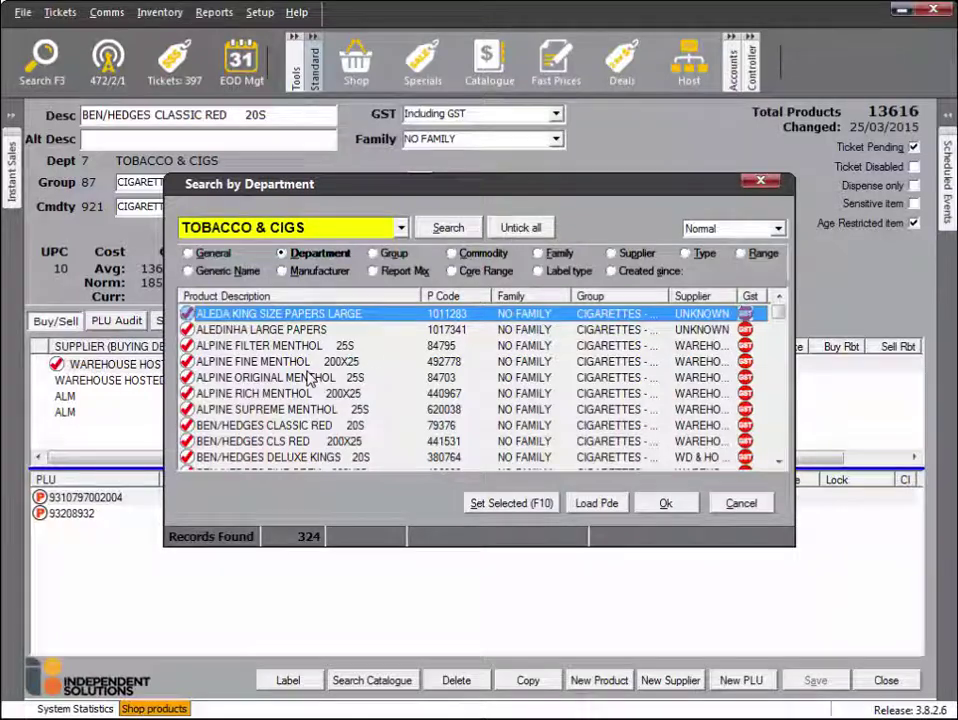
left_click(516, 510)
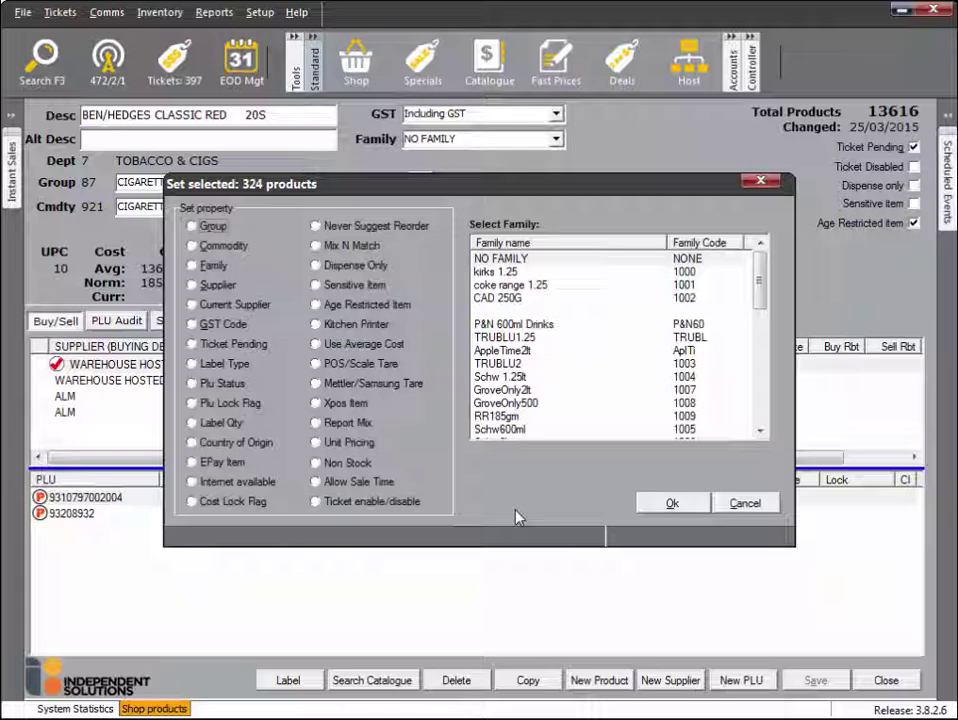
left_click(223, 403)
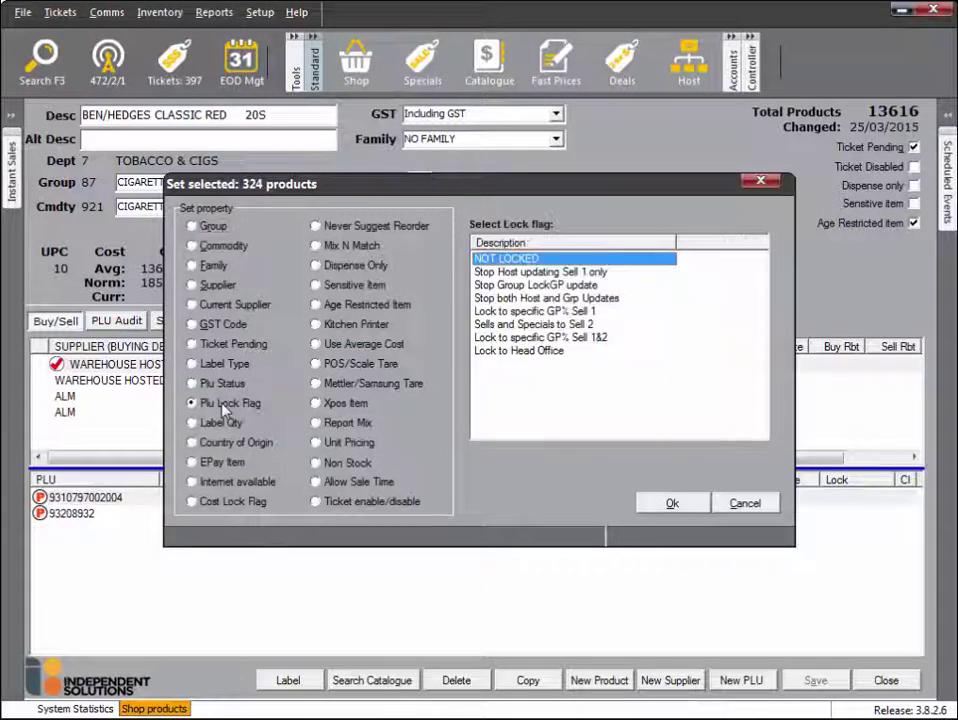
left_click(672, 503)
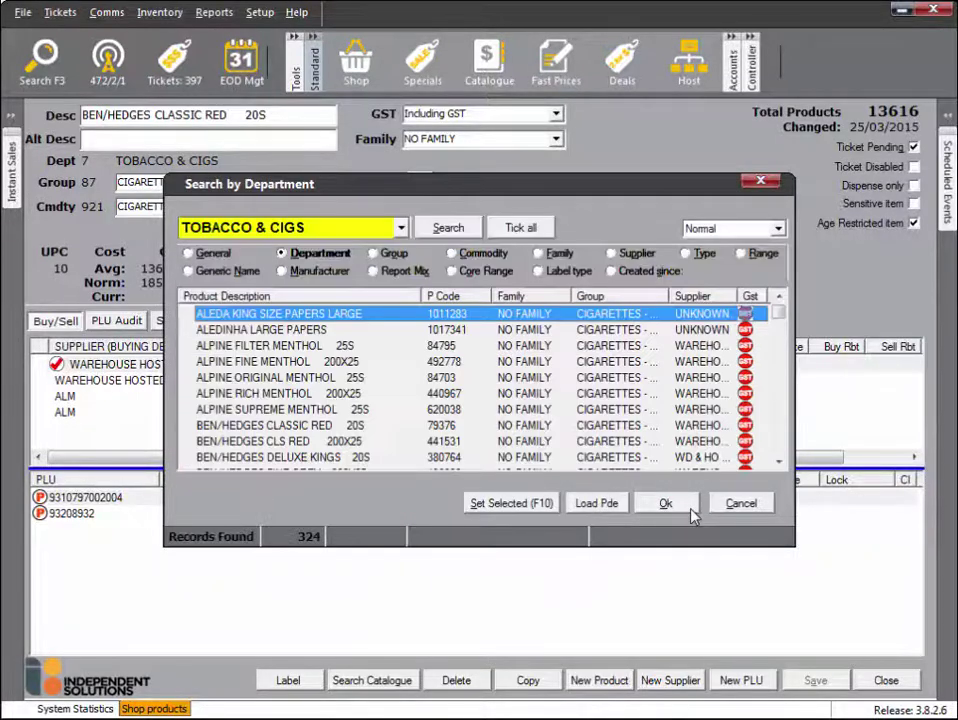
left_click(691, 508)
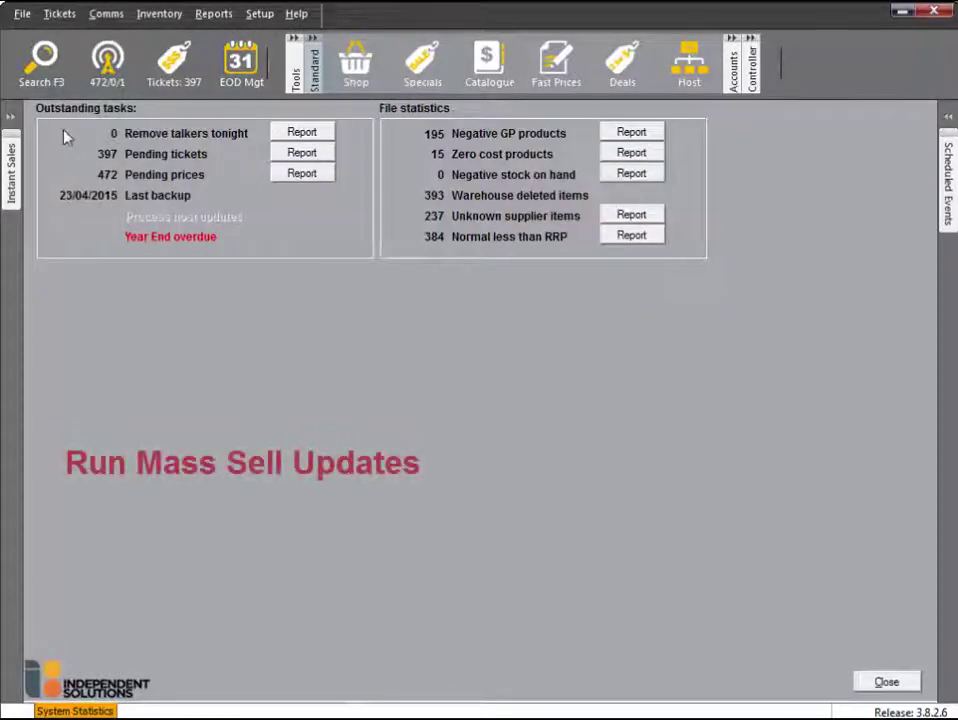
Open Mass sell updates from File > Fast prices with increases and decreases included
left_click(23, 15)
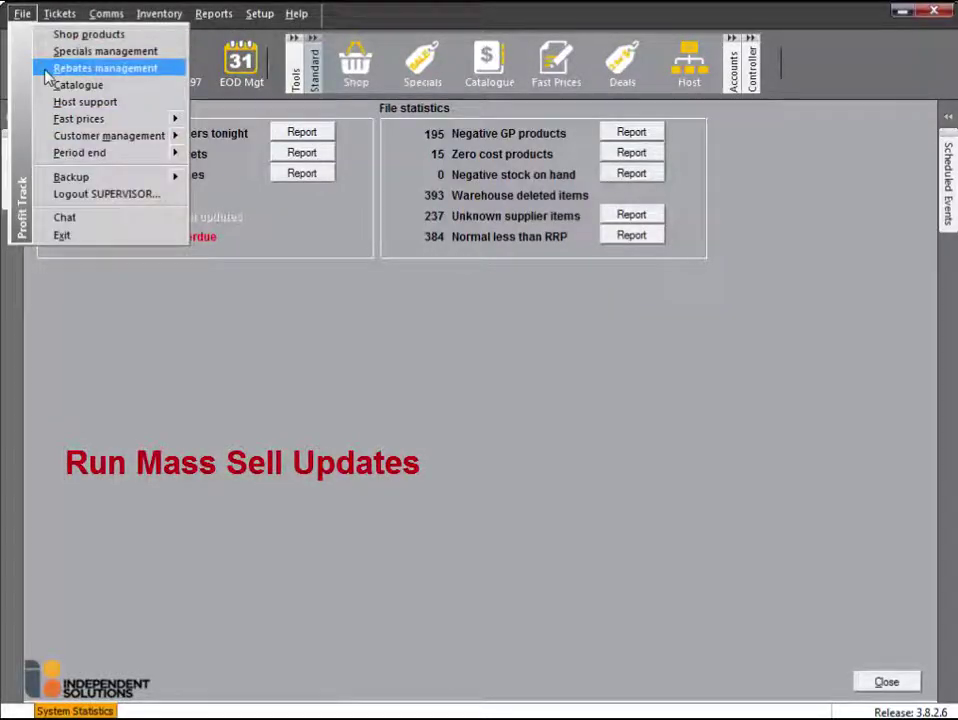
mouse_move(64, 137)
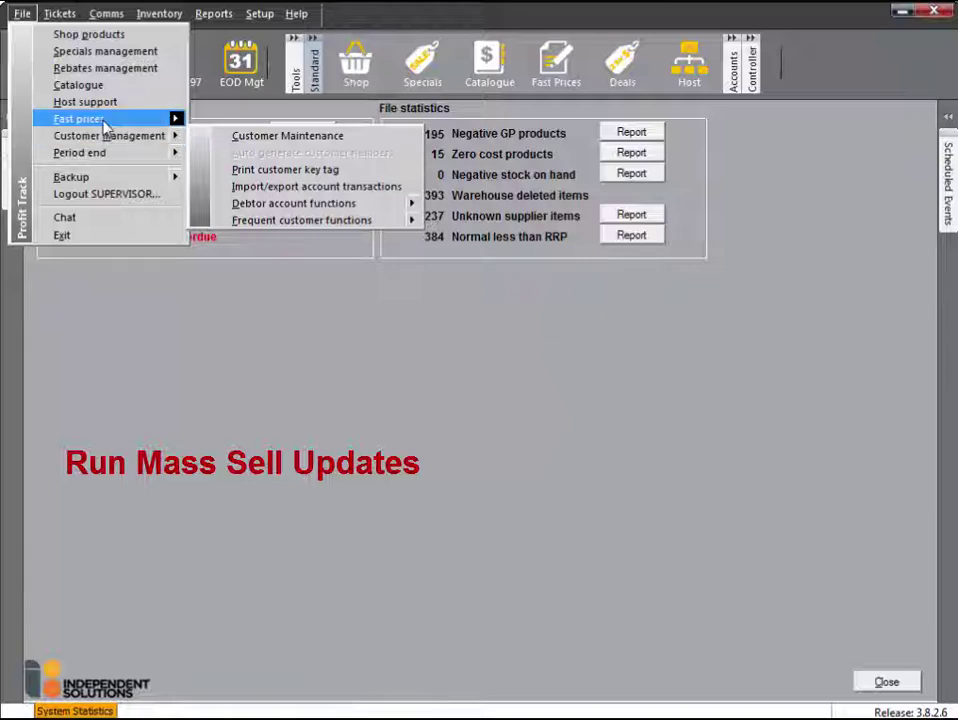
mouse_move(168, 118)
left_click(260, 138)
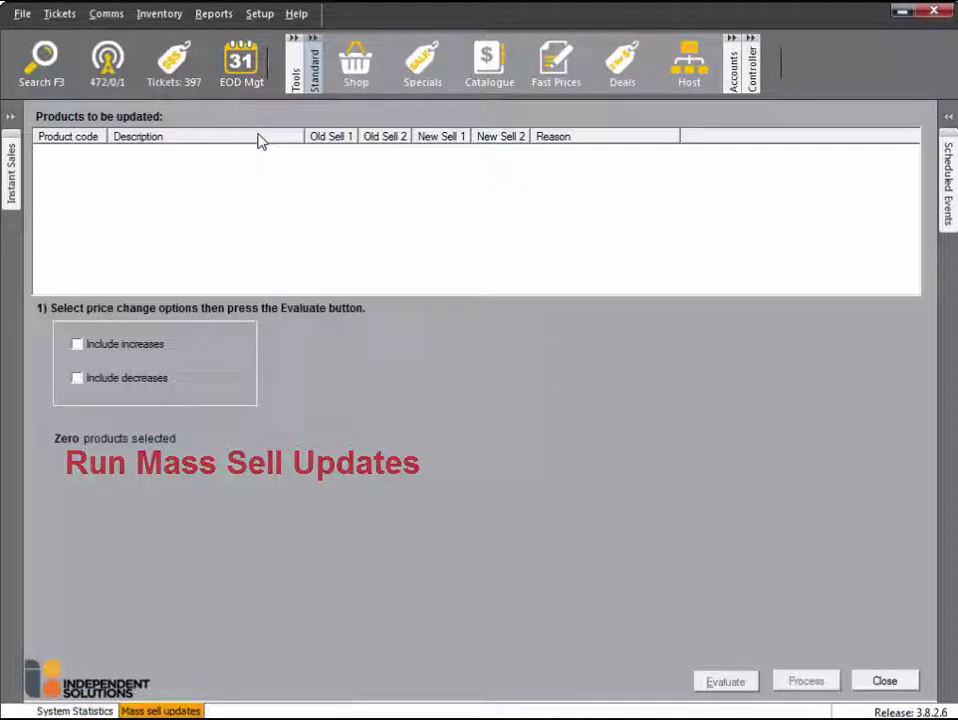
left_click(151, 347)
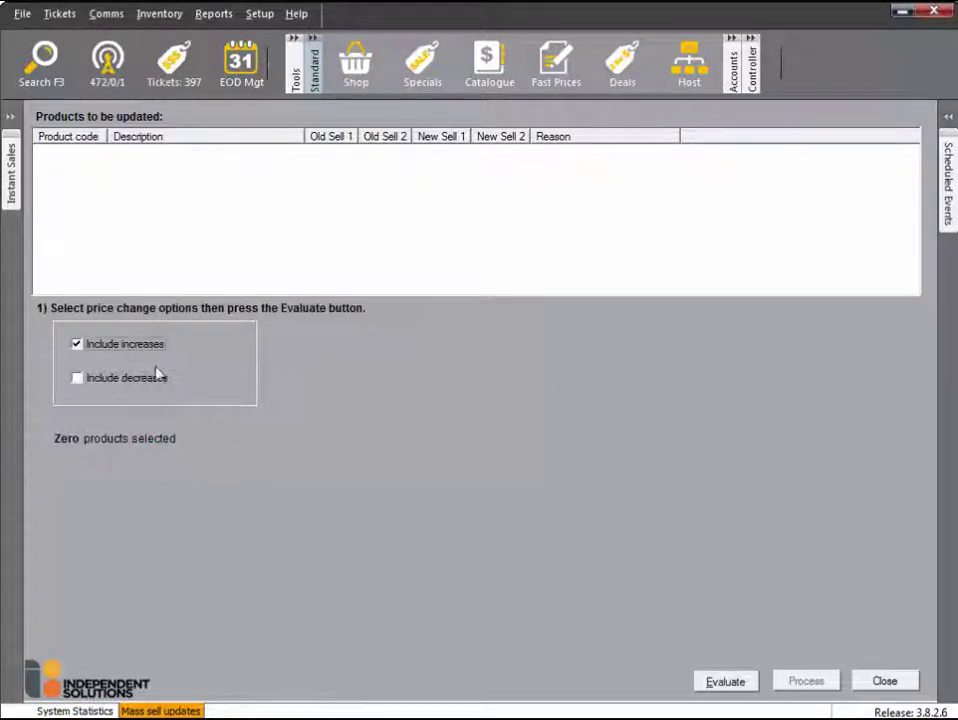
left_click(164, 384)
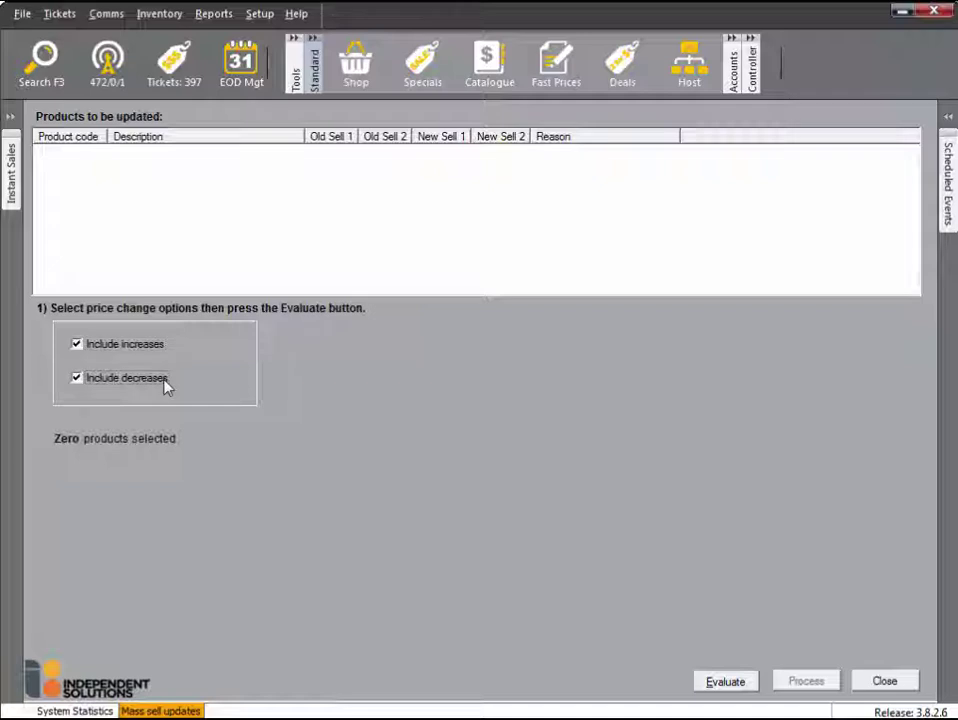
Evaluate the sell price changes for the TOBACCO & CIGS department
left_click(726, 682)
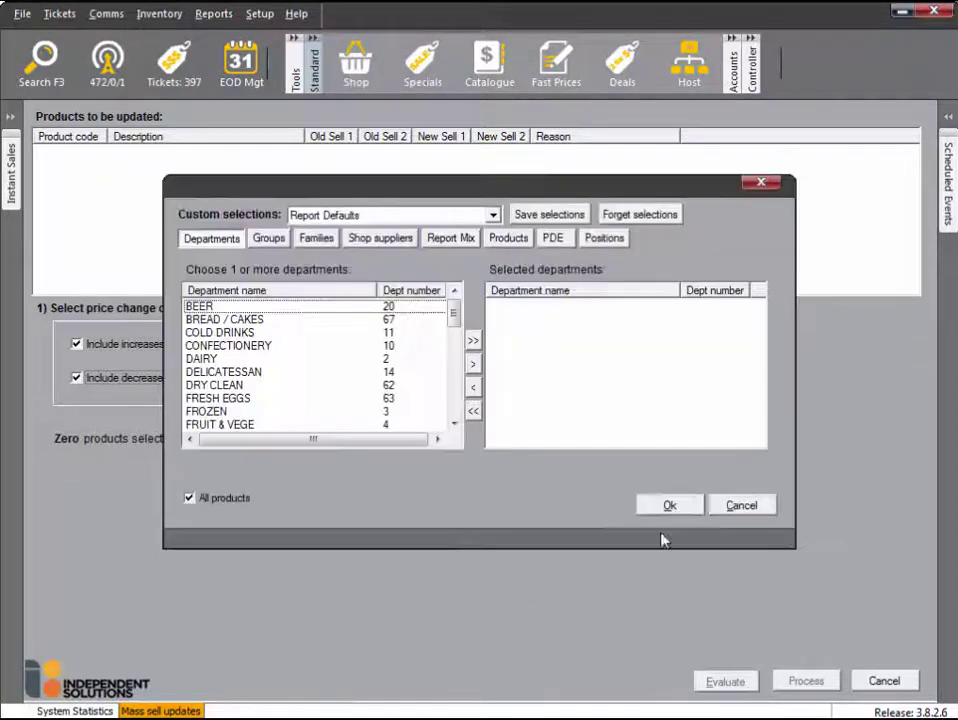
left_click_drag(454, 316, 450, 405)
double_click(405, 399)
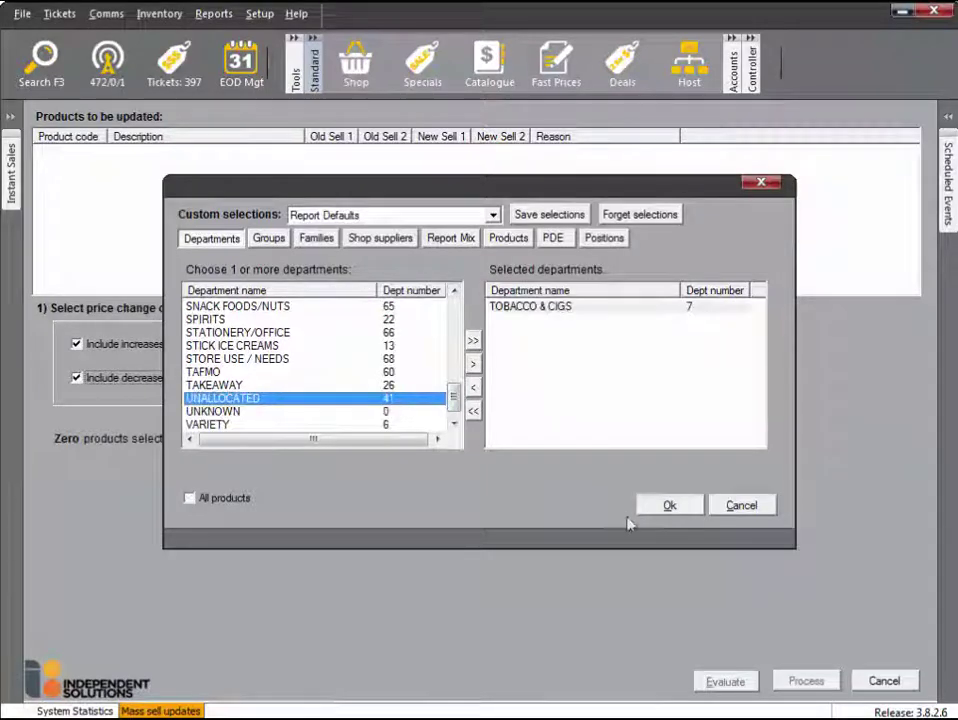
left_click(686, 512)
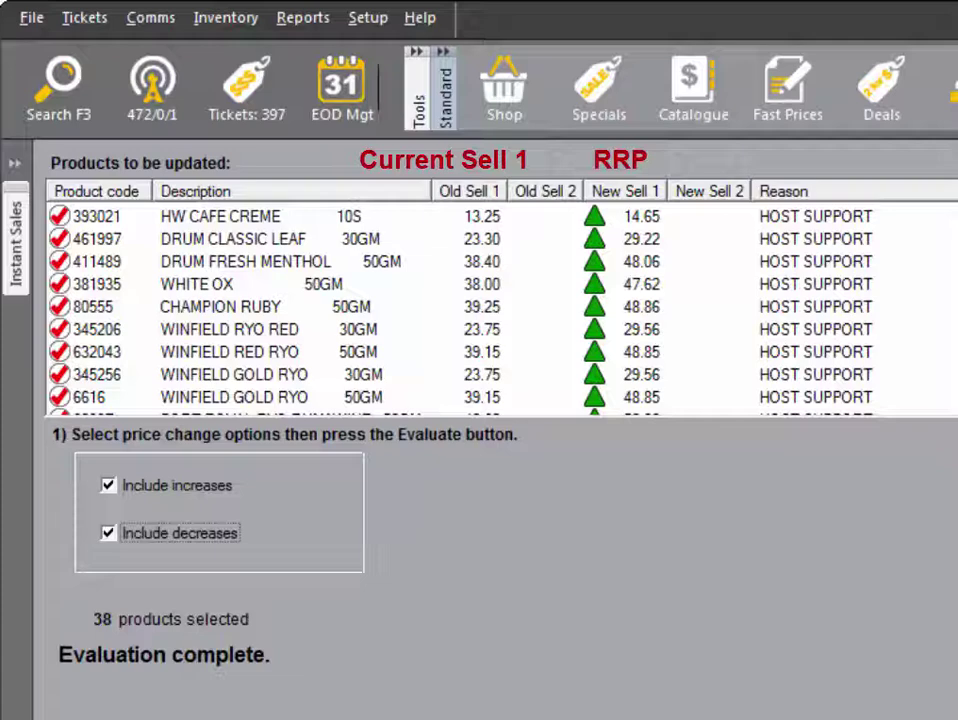
scroll(500, 305, "down", 3)
scroll(500, 305, "down", 2)
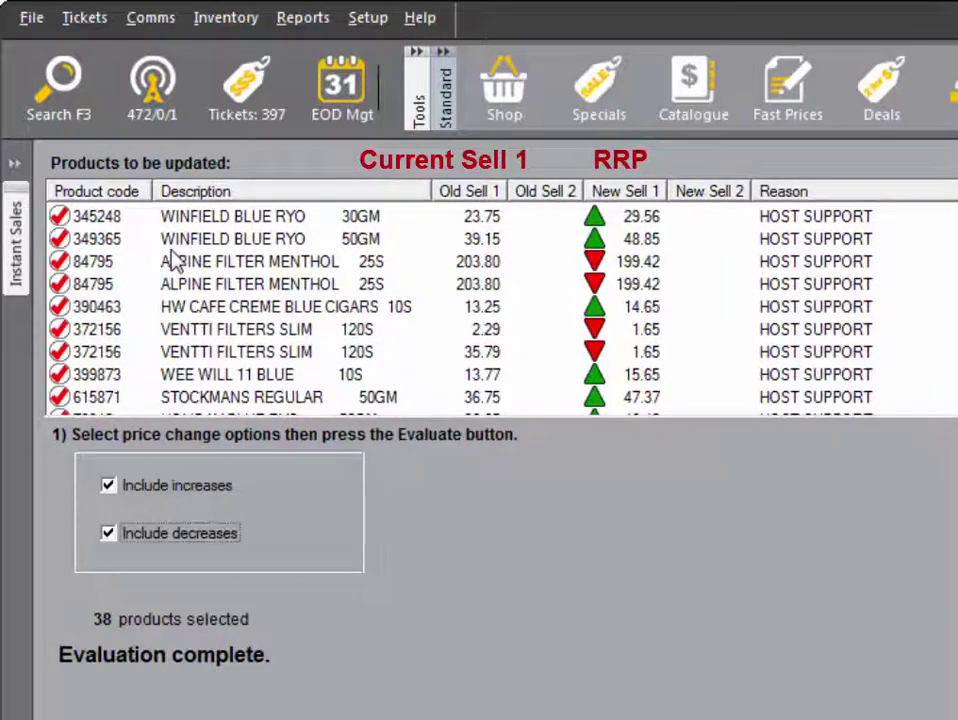
left_click(132, 268)
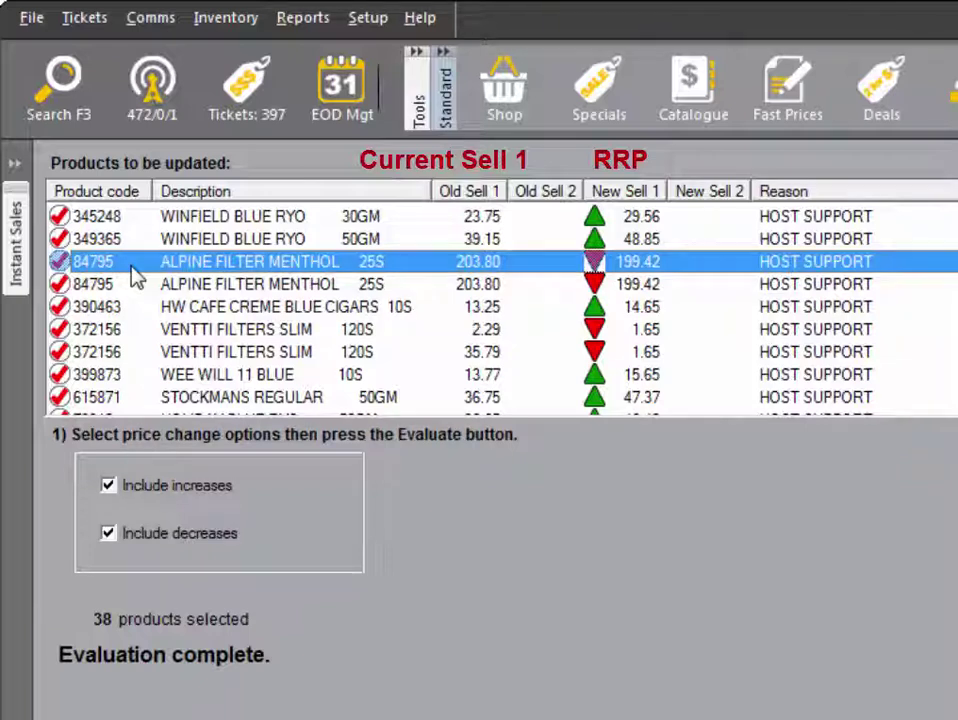
key("space")
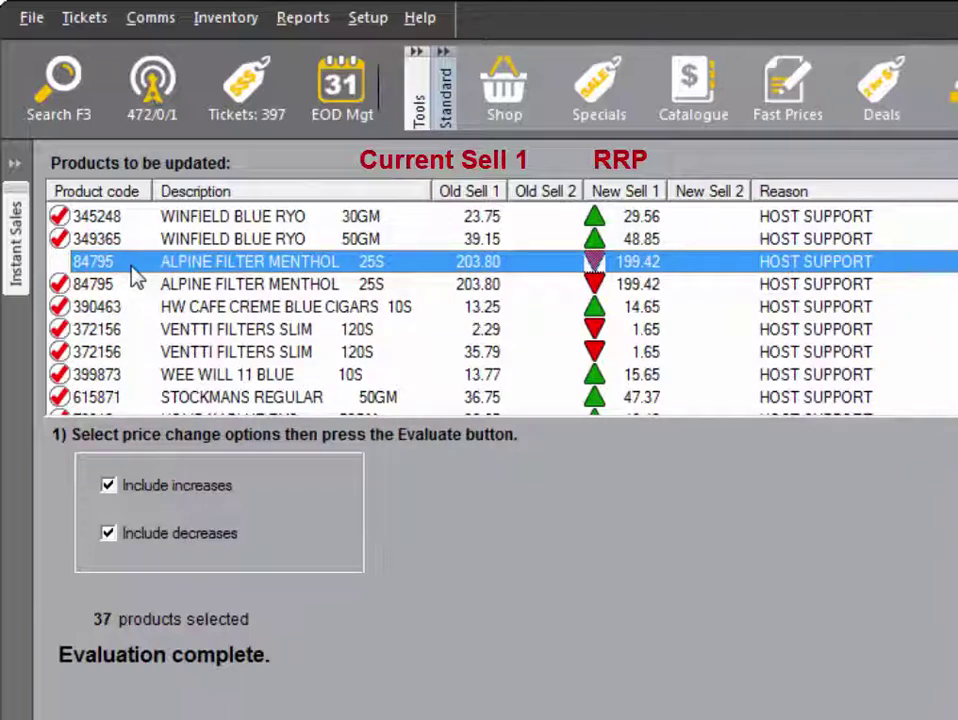
key("space")
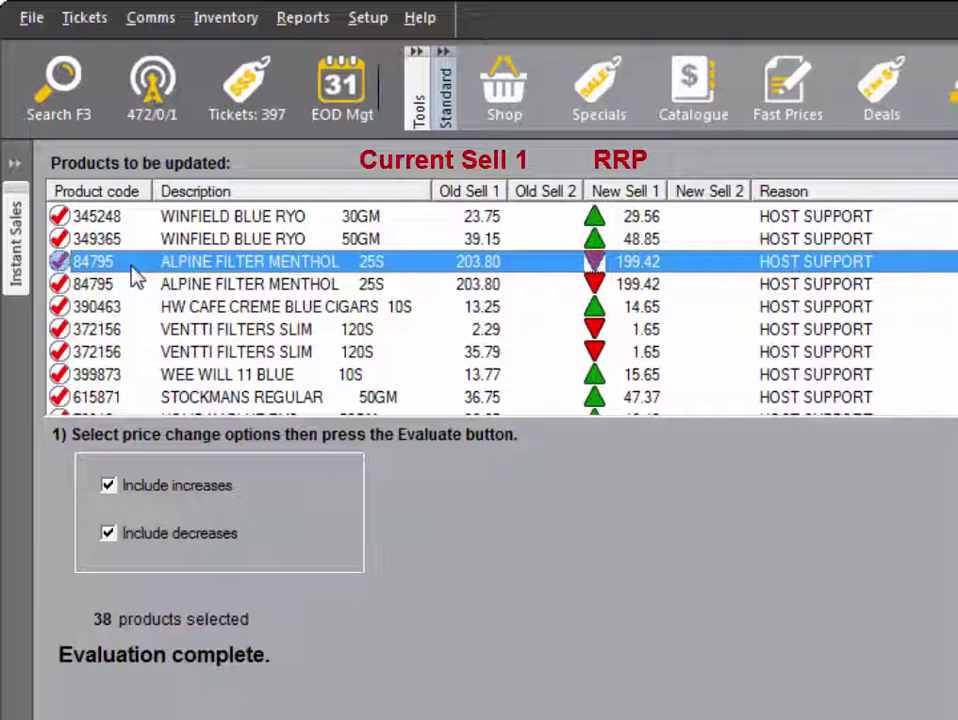
left_click(196, 310)
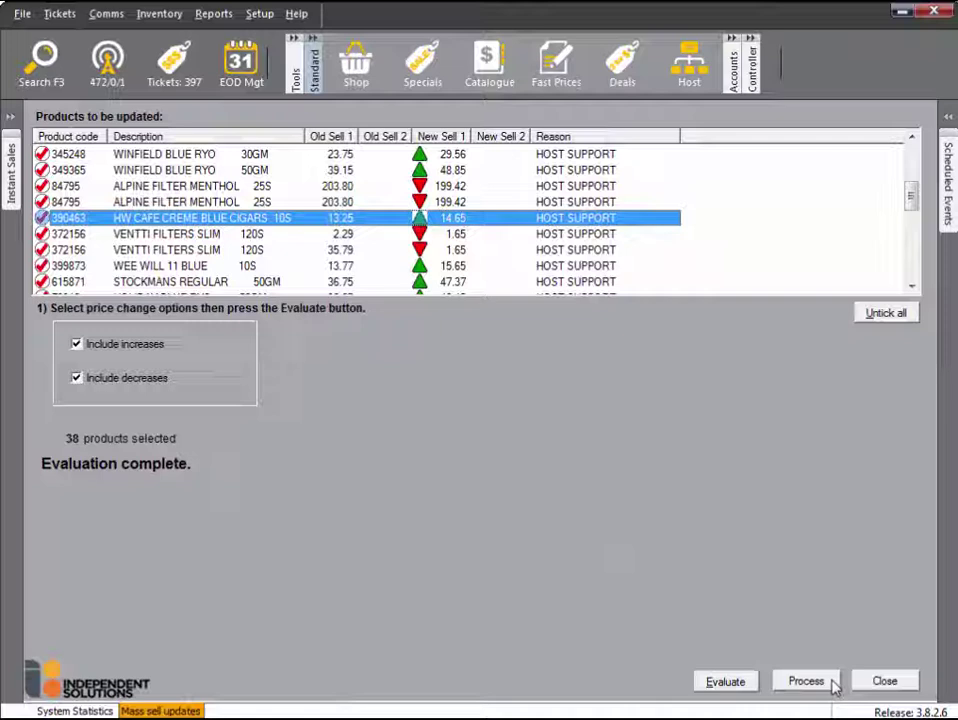
Process the 38 evaluated tobacco sell price updates
left_click(832, 683)
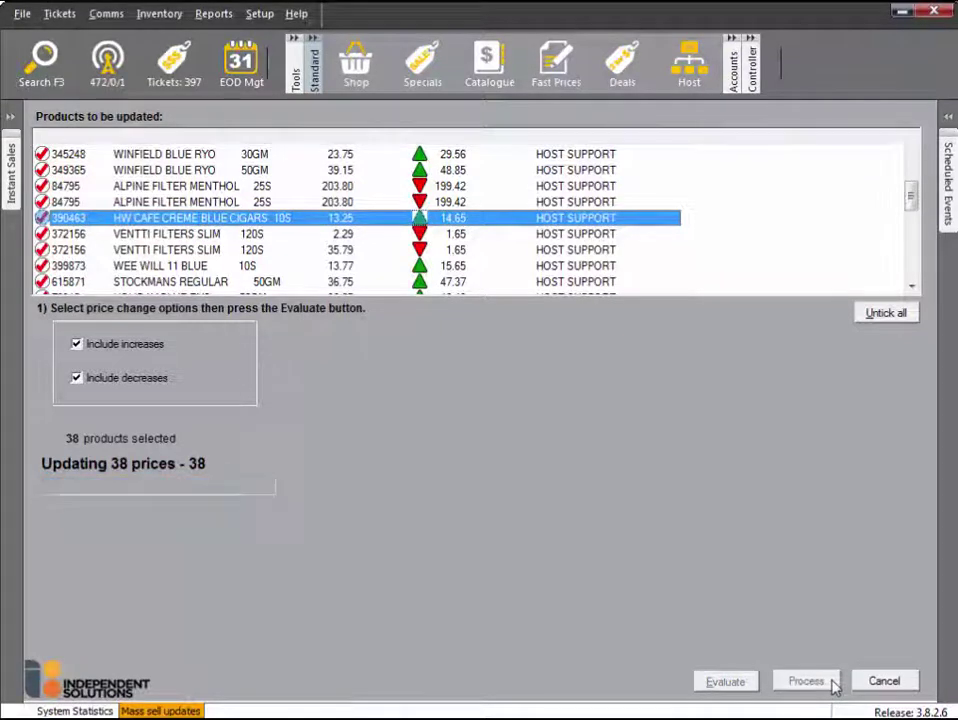